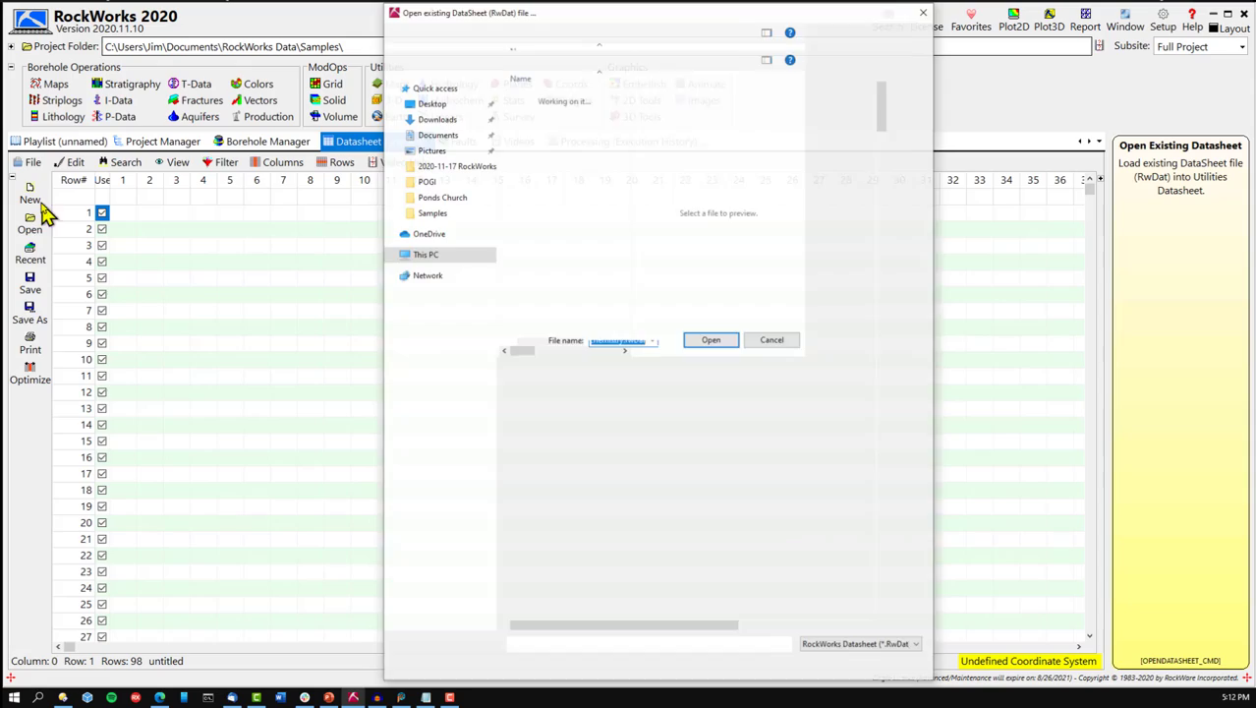
Open the Surface_Geochemistry.rwDat datasheet.
double_click(614, 14)
text(surface)
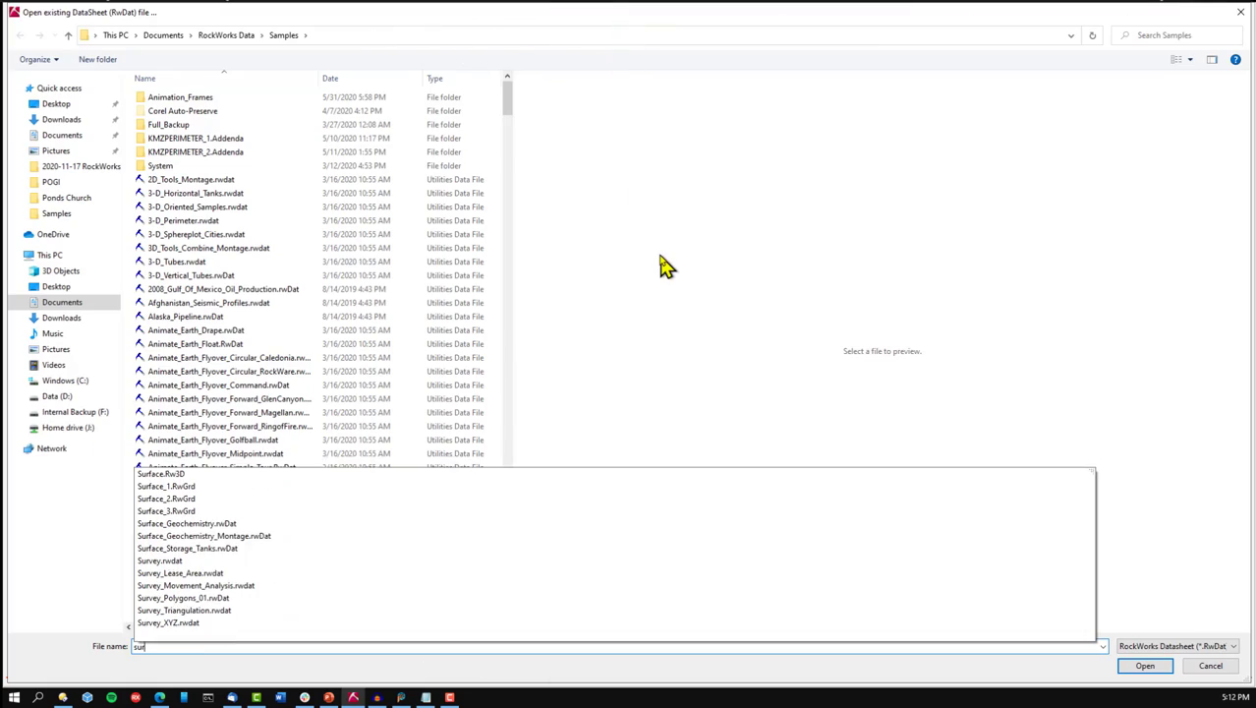
key(Up)
key(Up)
key(Up)
key(Return)
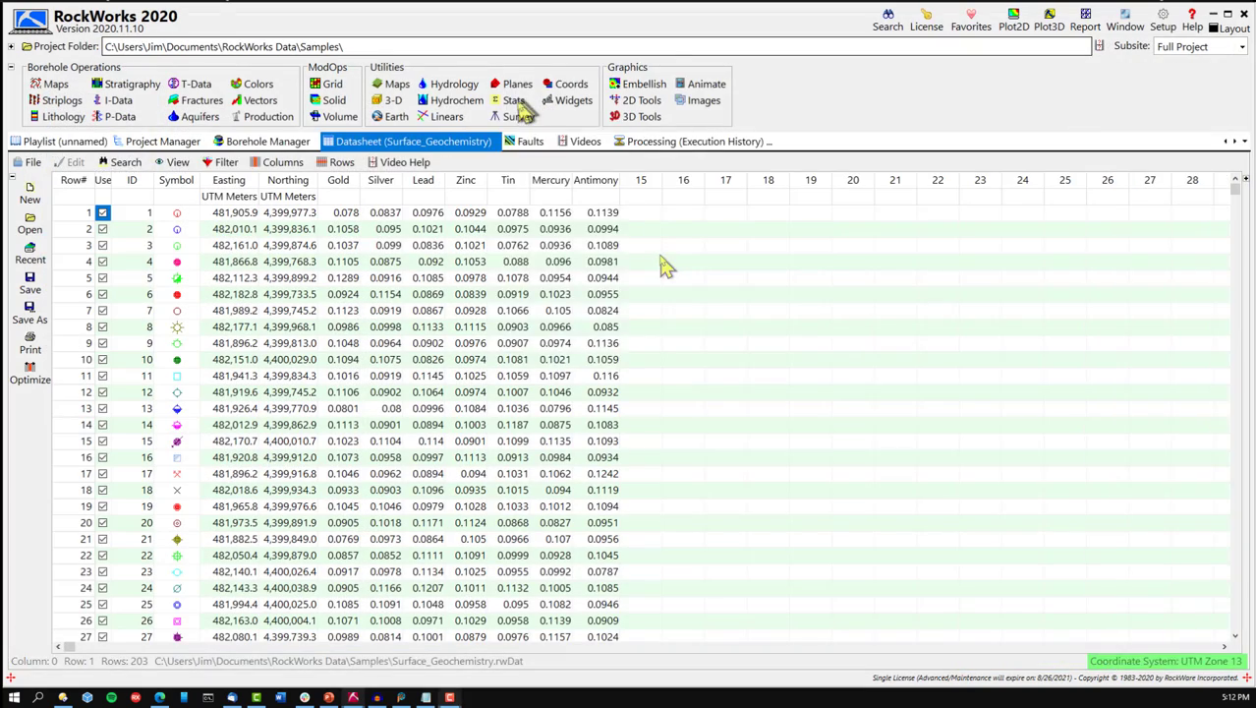
Create a Stats scattergram with Gold on the X axis and Silver on the Y axis.
click(514, 100)
click(526, 219)
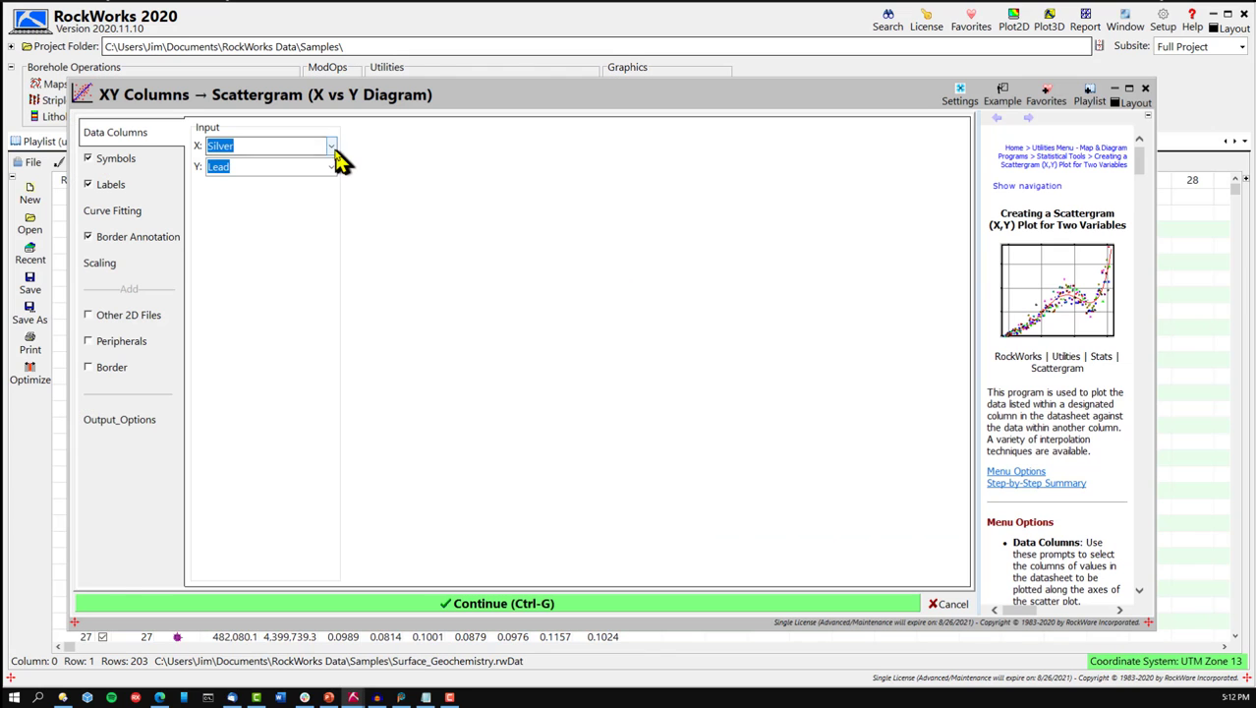
click(332, 148)
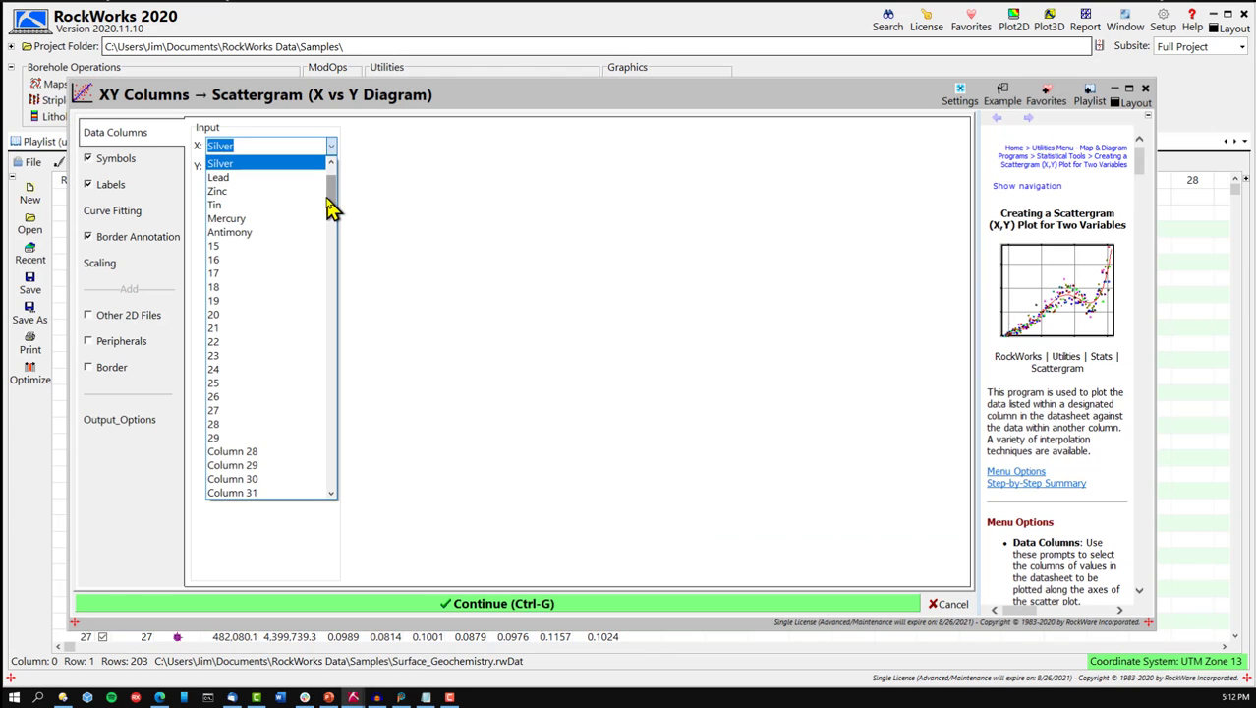
scroll(330, 197, up, 2)
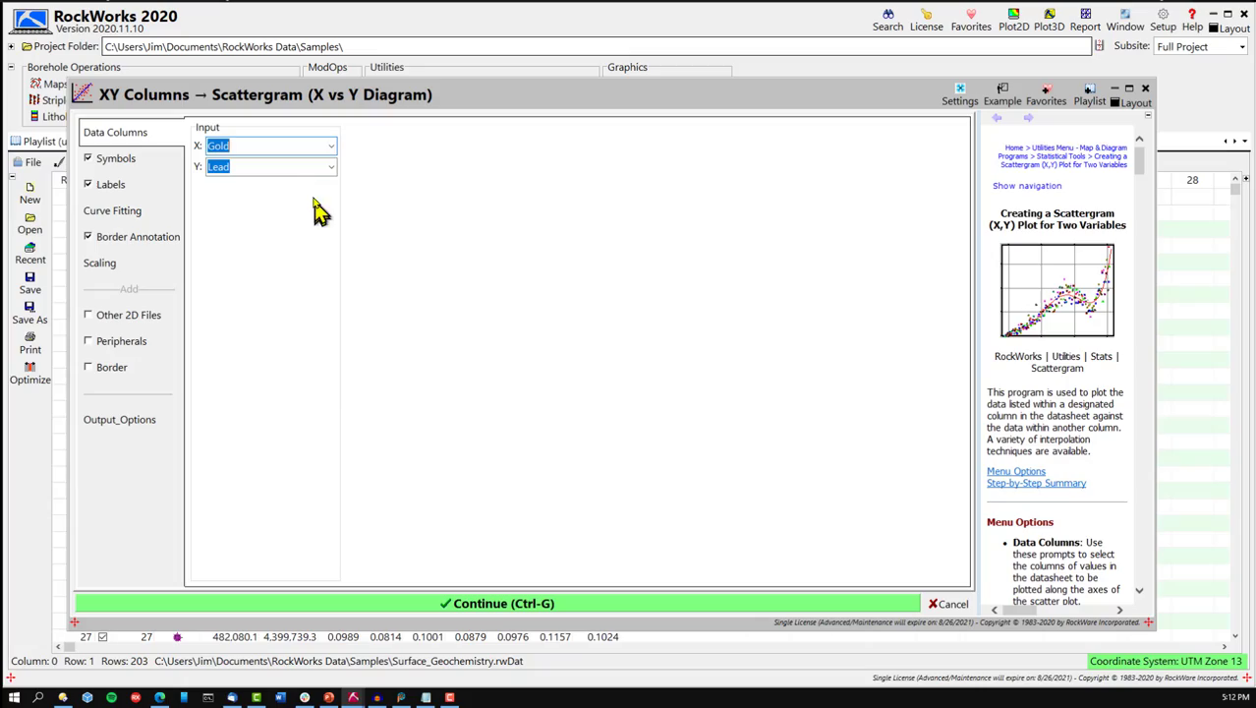
click(332, 166)
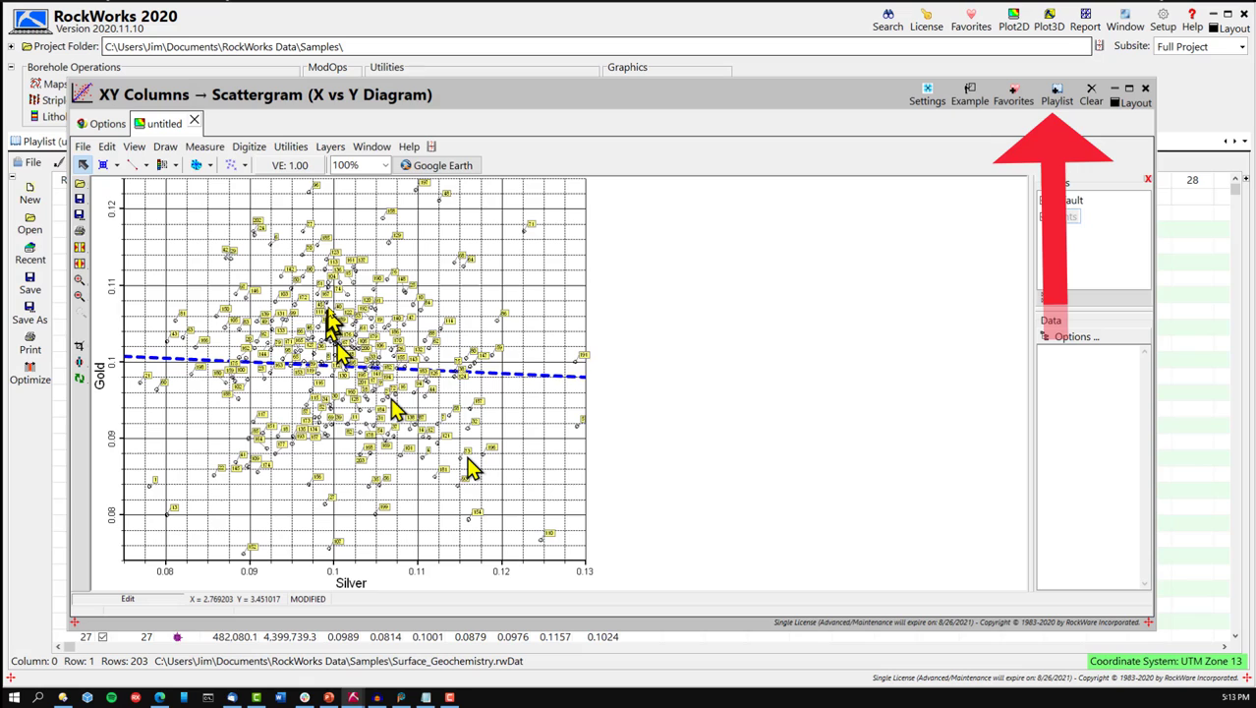
Add both scattergrams to the playlist, titled 'Gold vs Silver' and 'Silver vs Lead'.
click(1061, 103)
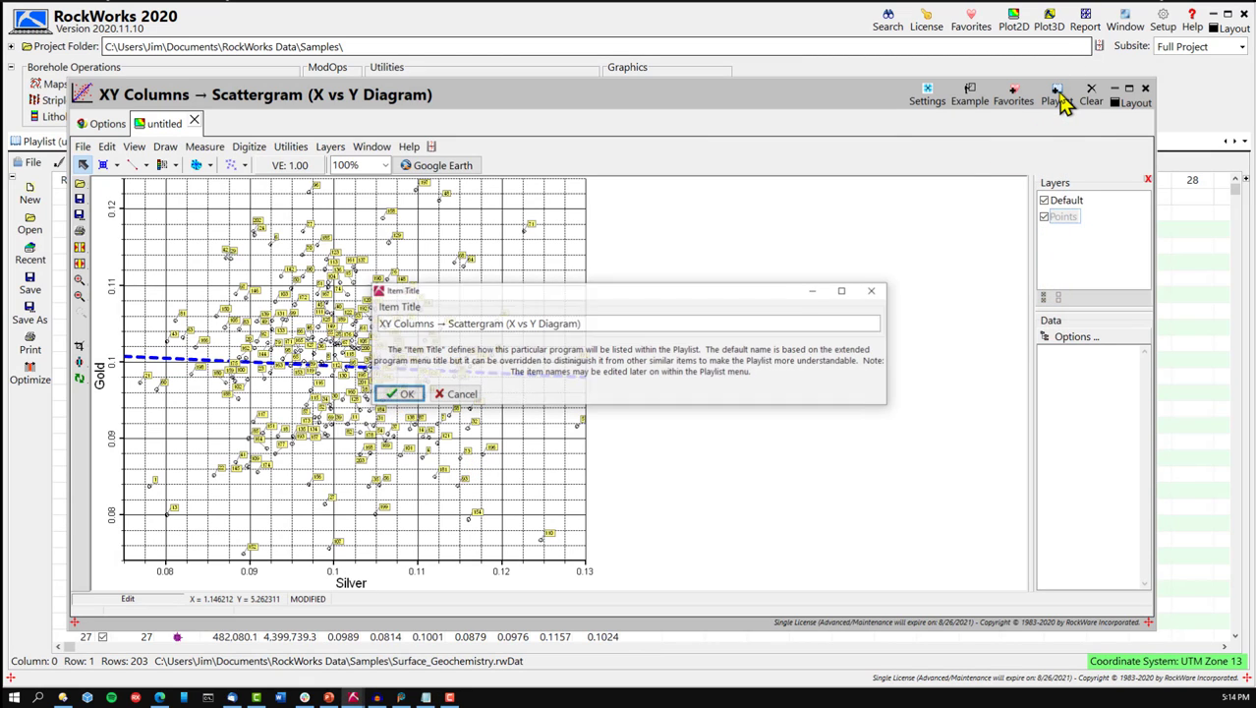
click(634, 328)
drag(634, 327, 306, 344)
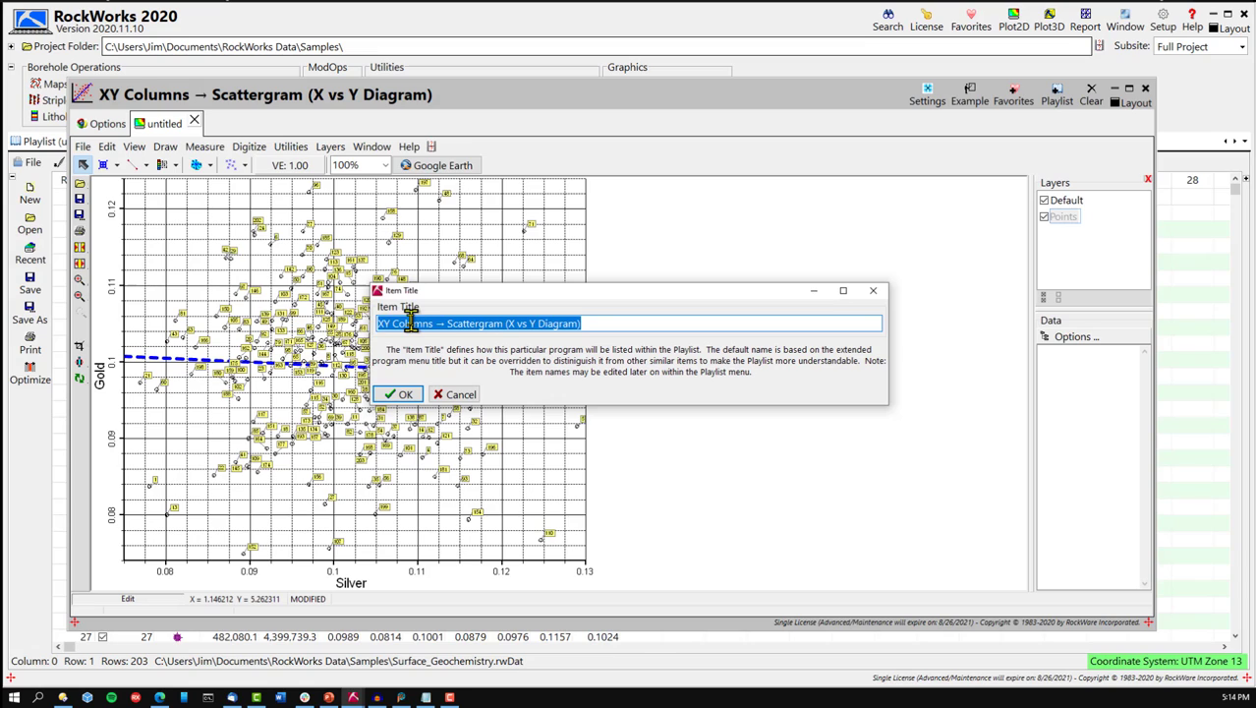
text(Gold vs Silver)
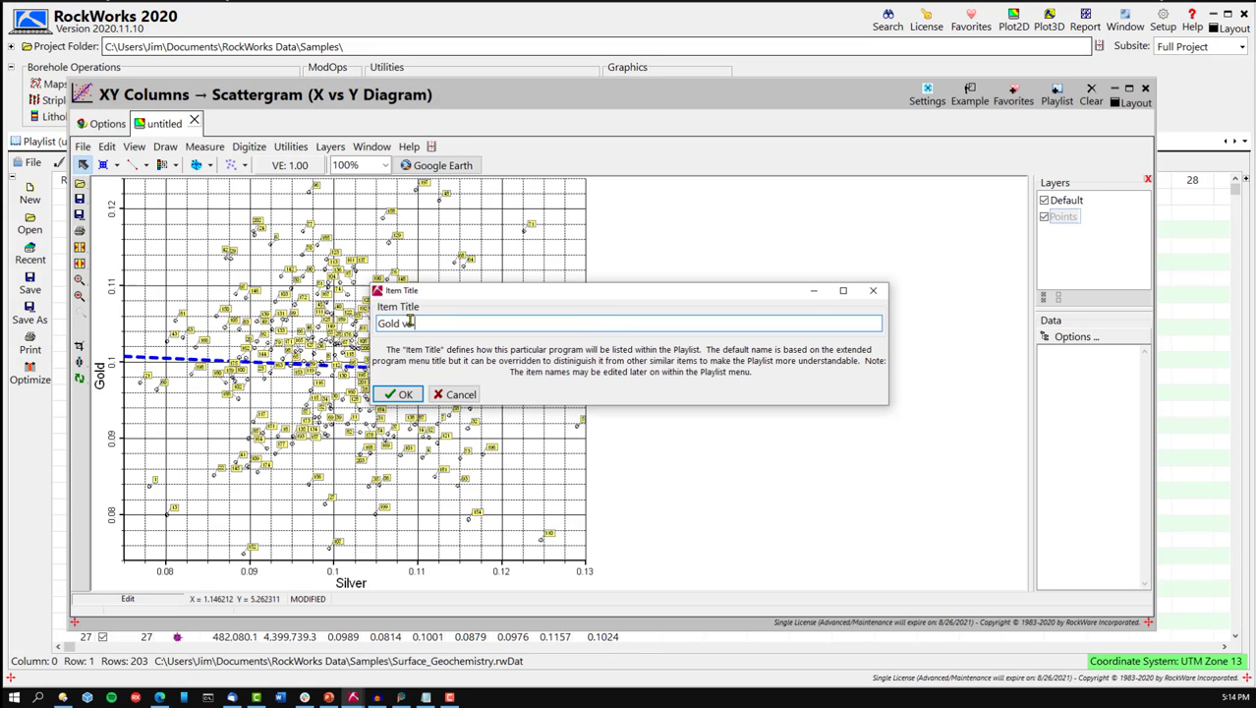
click(401, 395)
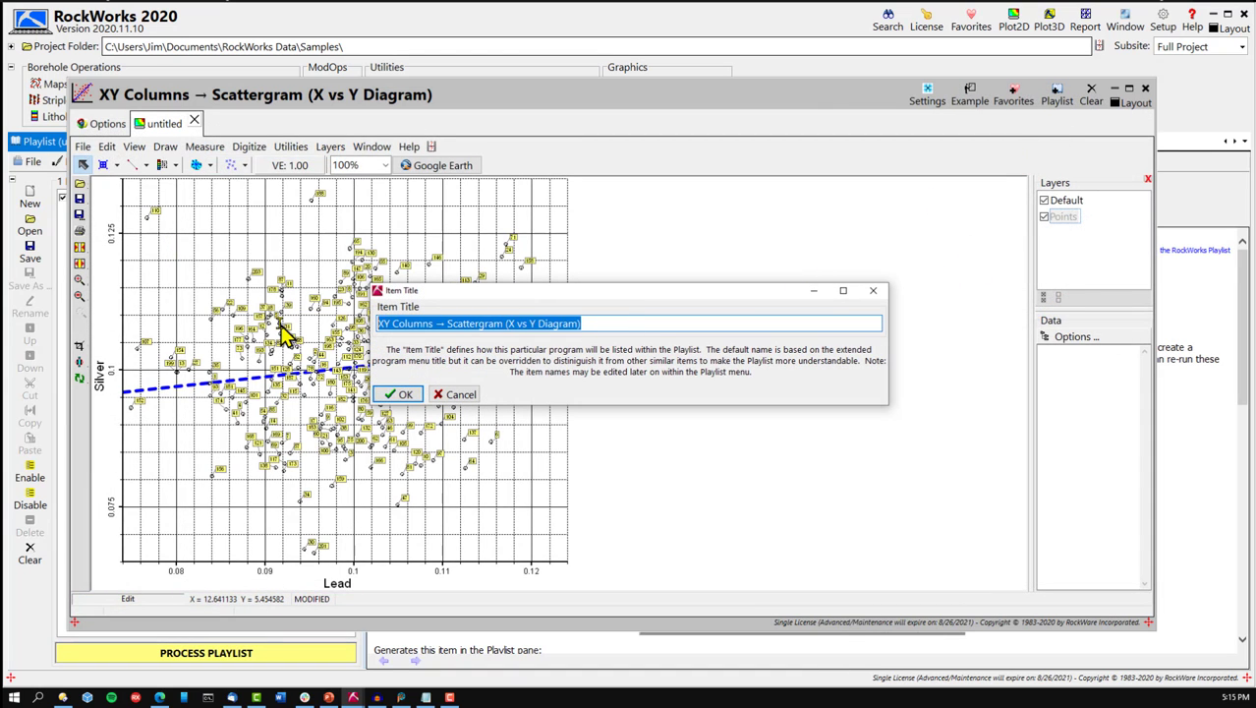
text(Silver vs Le)
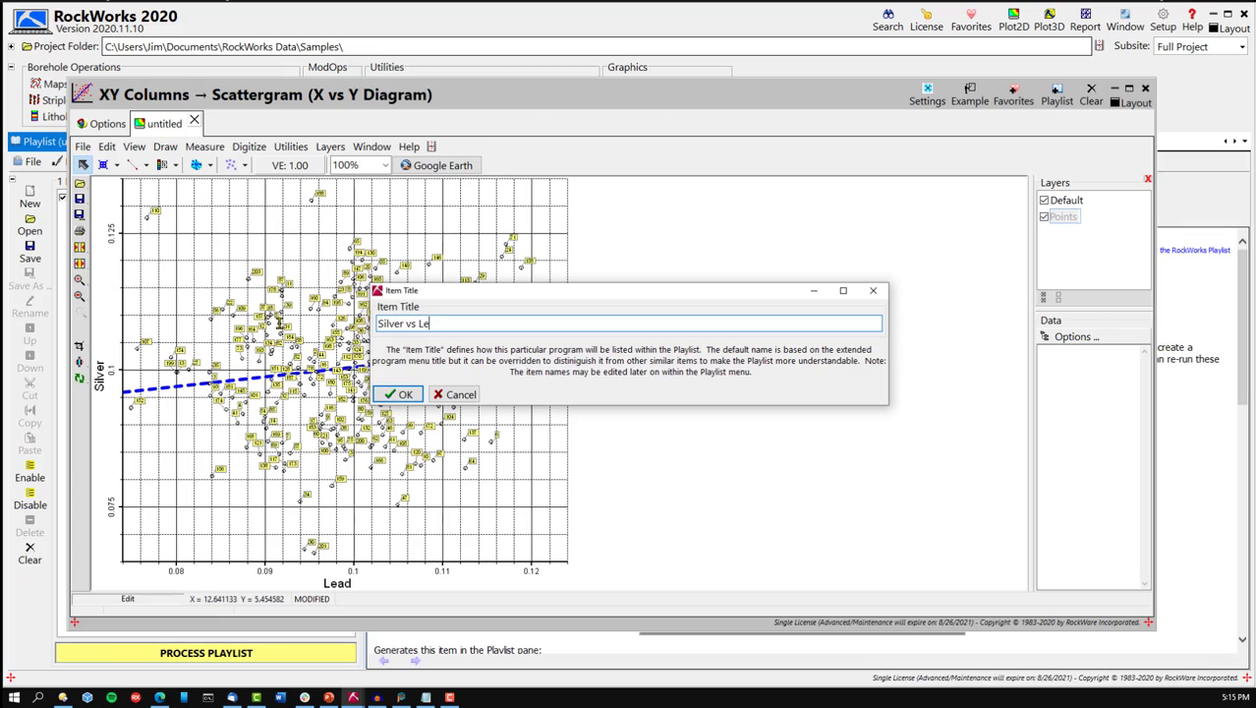
text(ad)
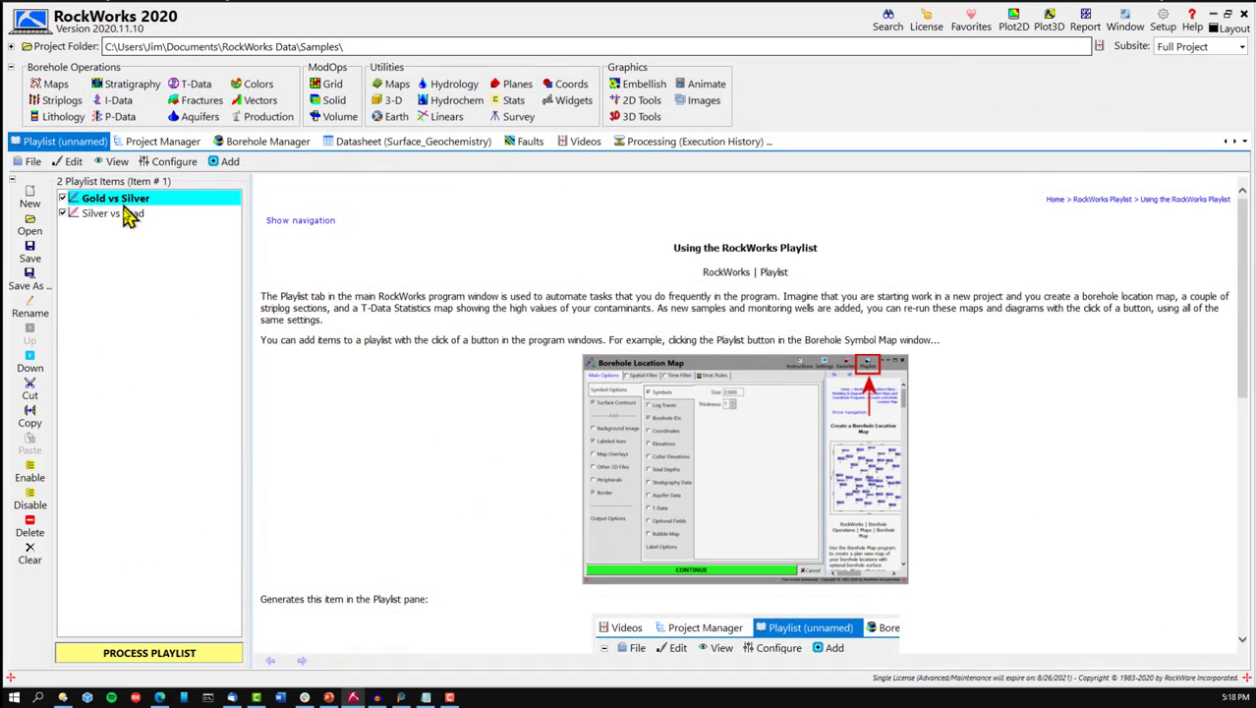
Run the playlist and check the regenerated Gold vs Silver and Silver vs Lead plots.
click(182, 652)
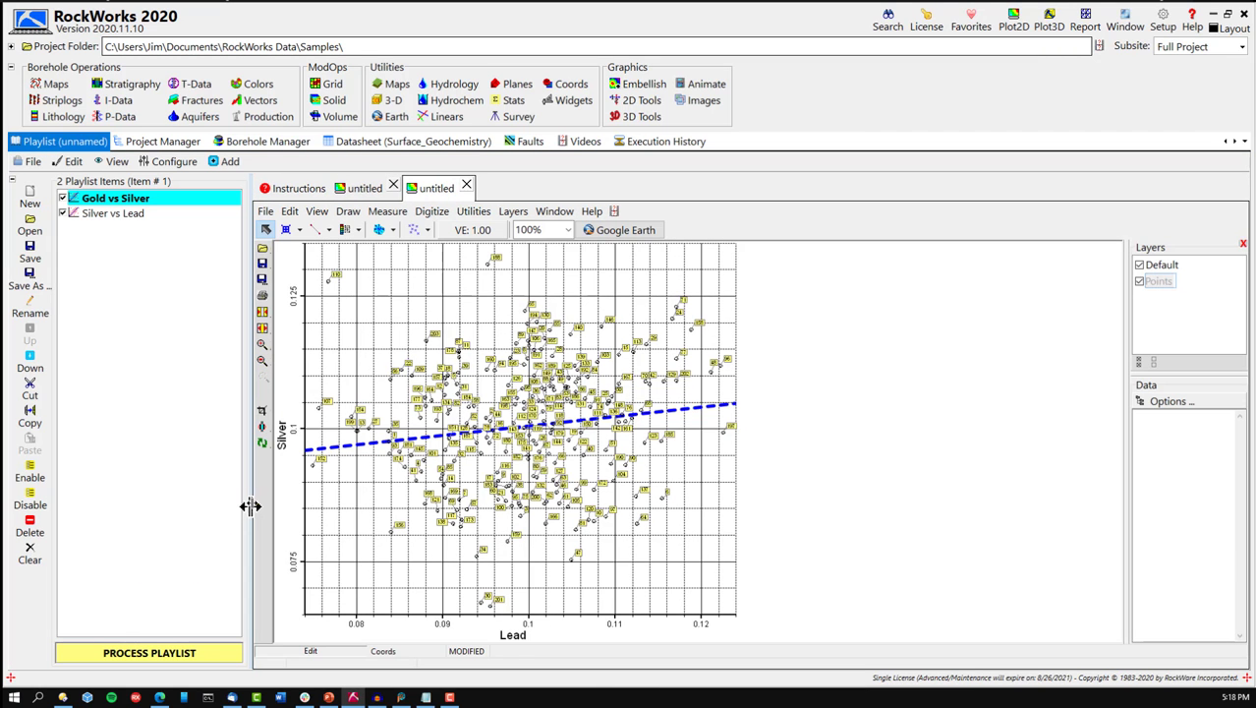
click(365, 191)
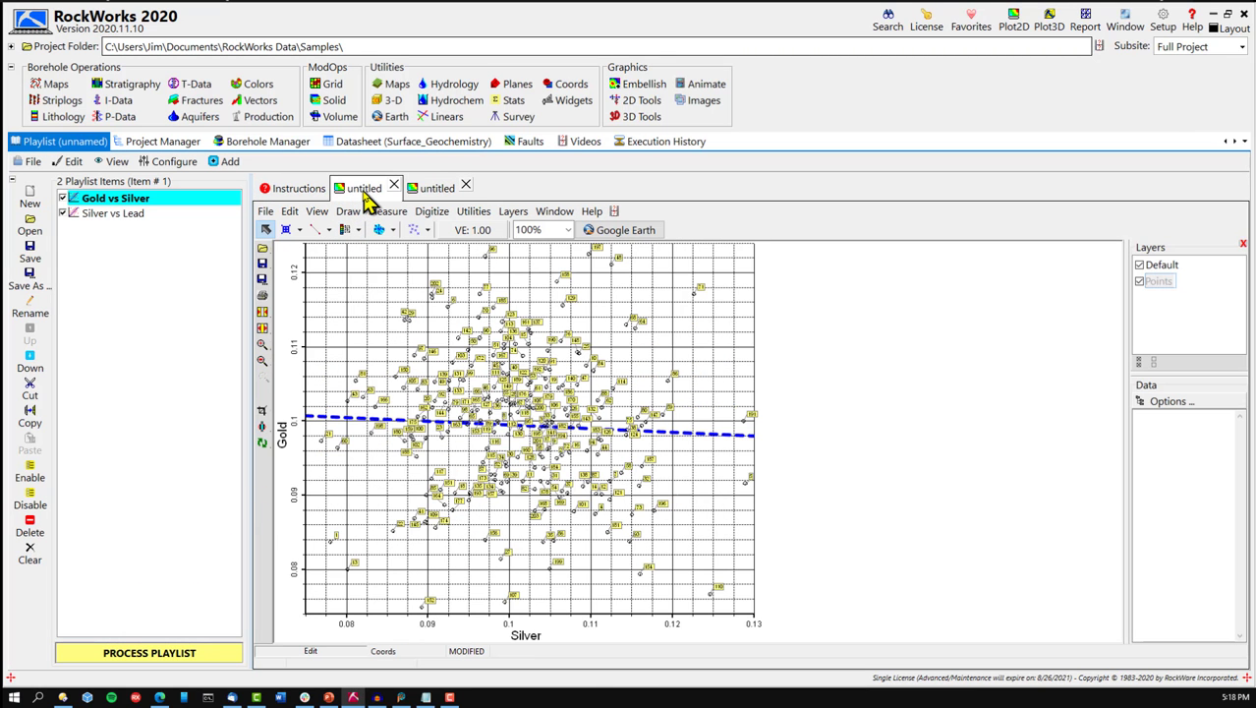
click(432, 190)
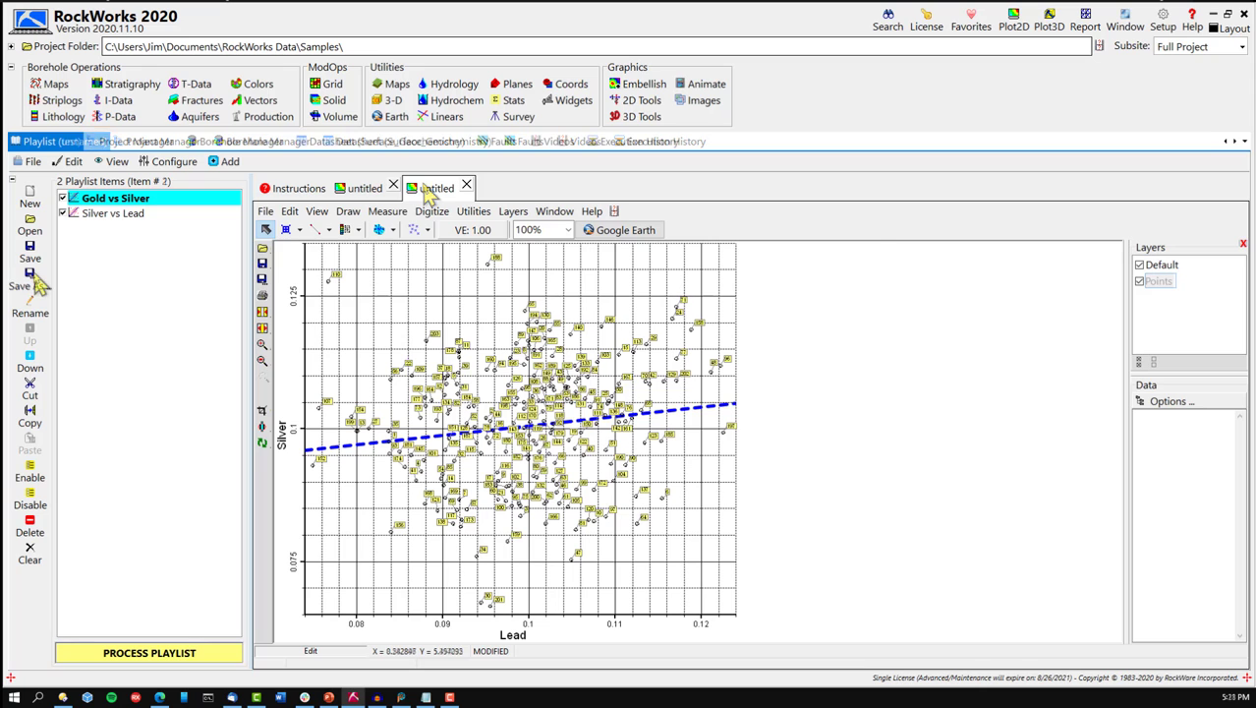
Save the playlist as 'test', overwriting the existing file.
click(29, 277)
text(Test)
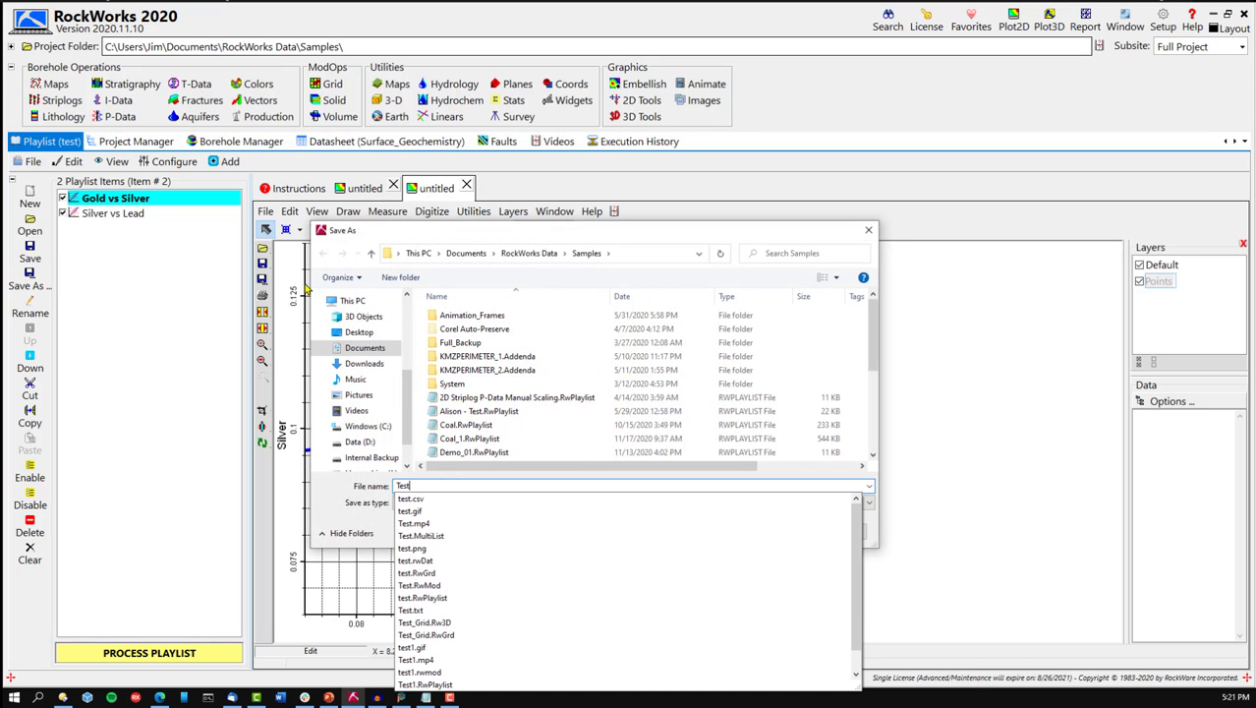
key(Return)
key(y)
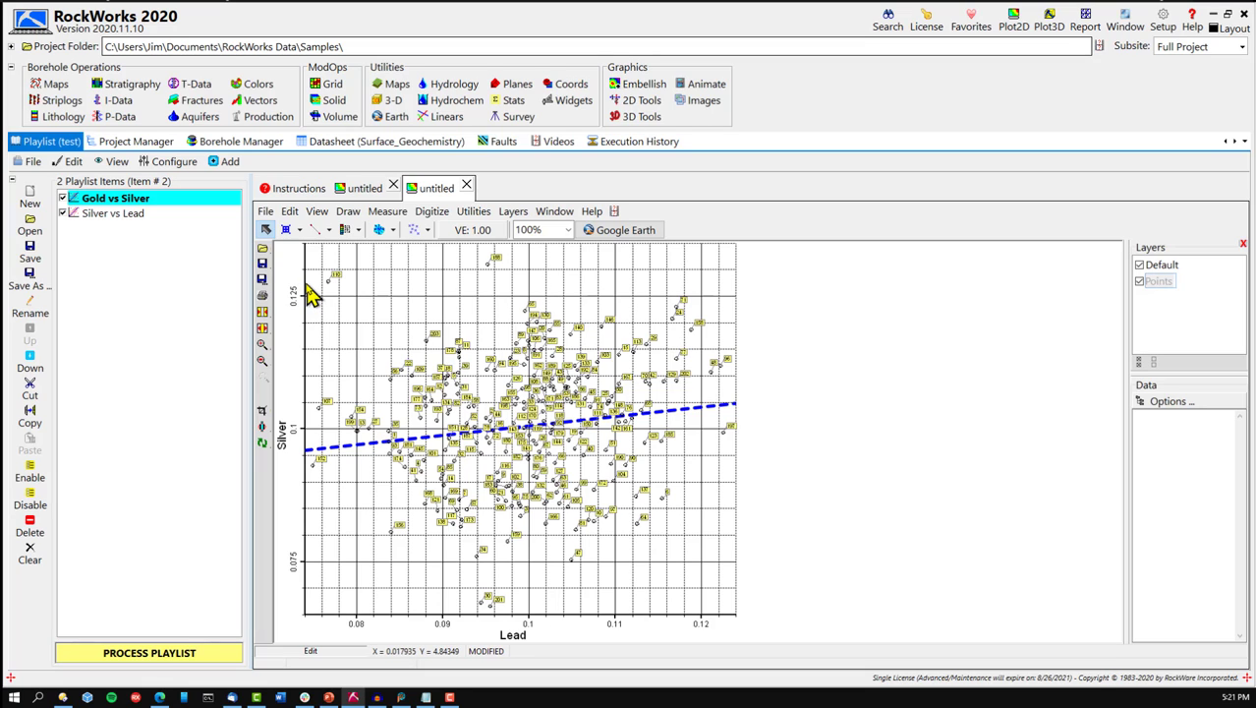
click(139, 213)
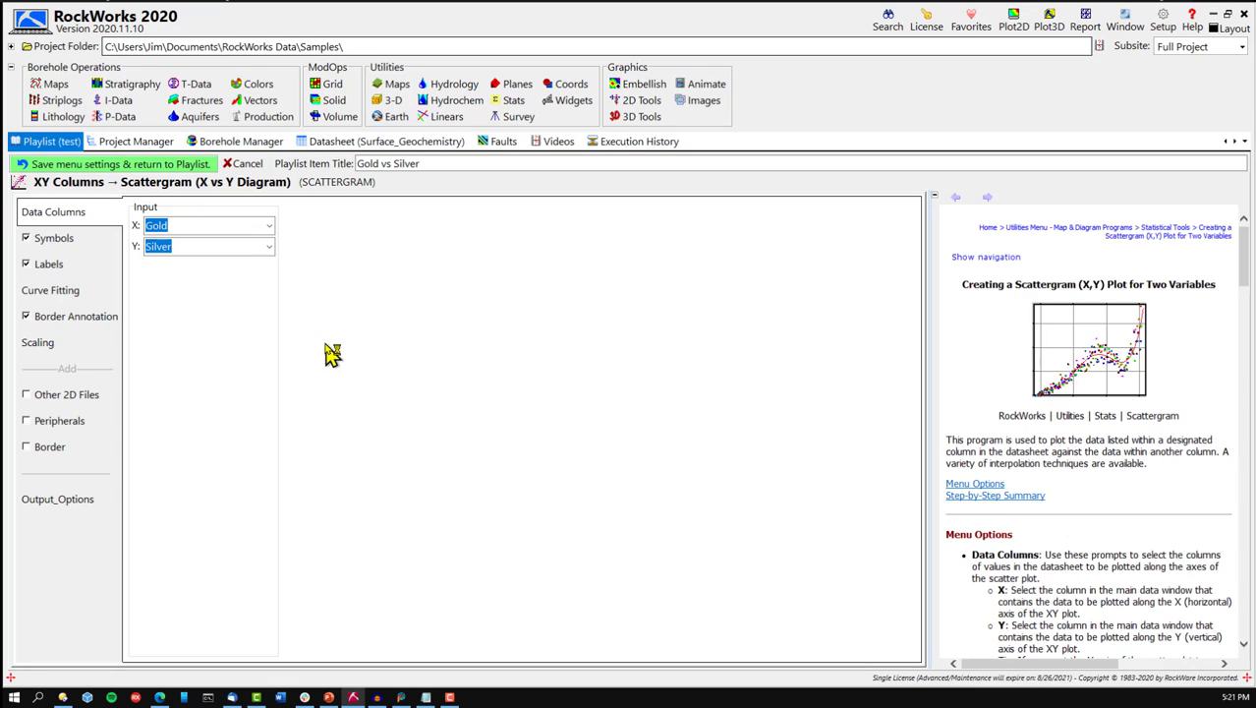
click(56, 241)
click(54, 263)
click(57, 291)
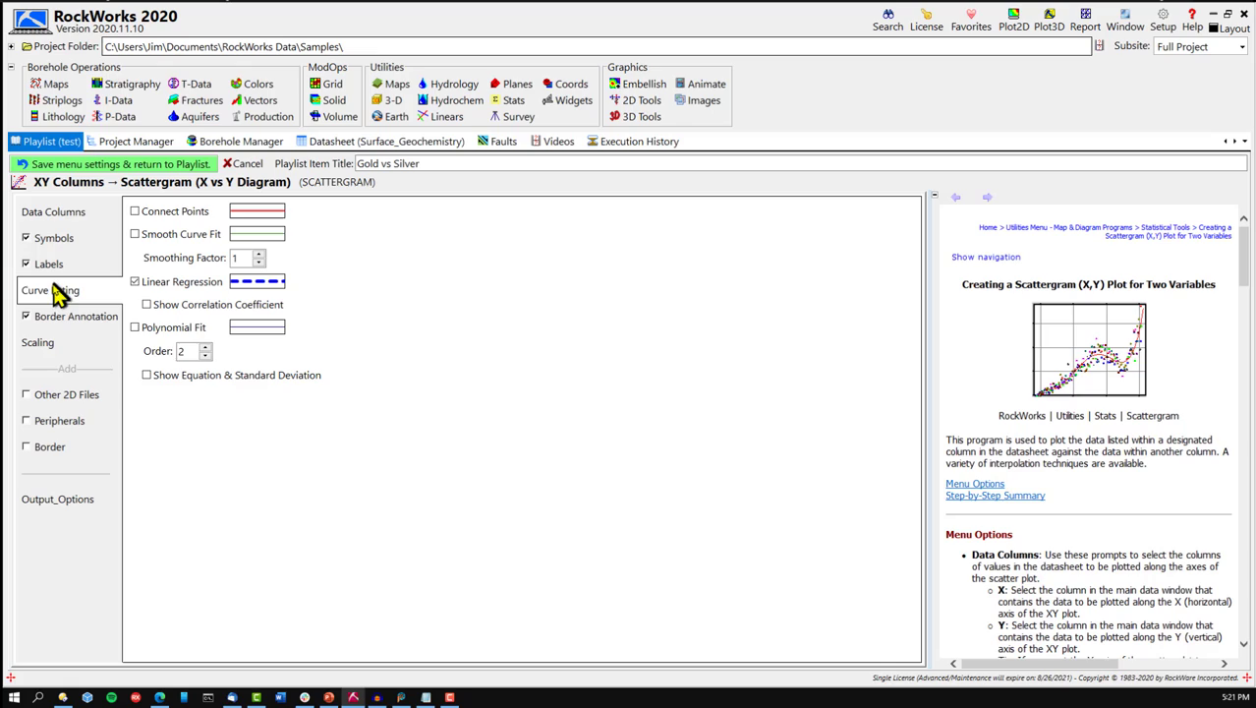
click(67, 316)
click(37, 342)
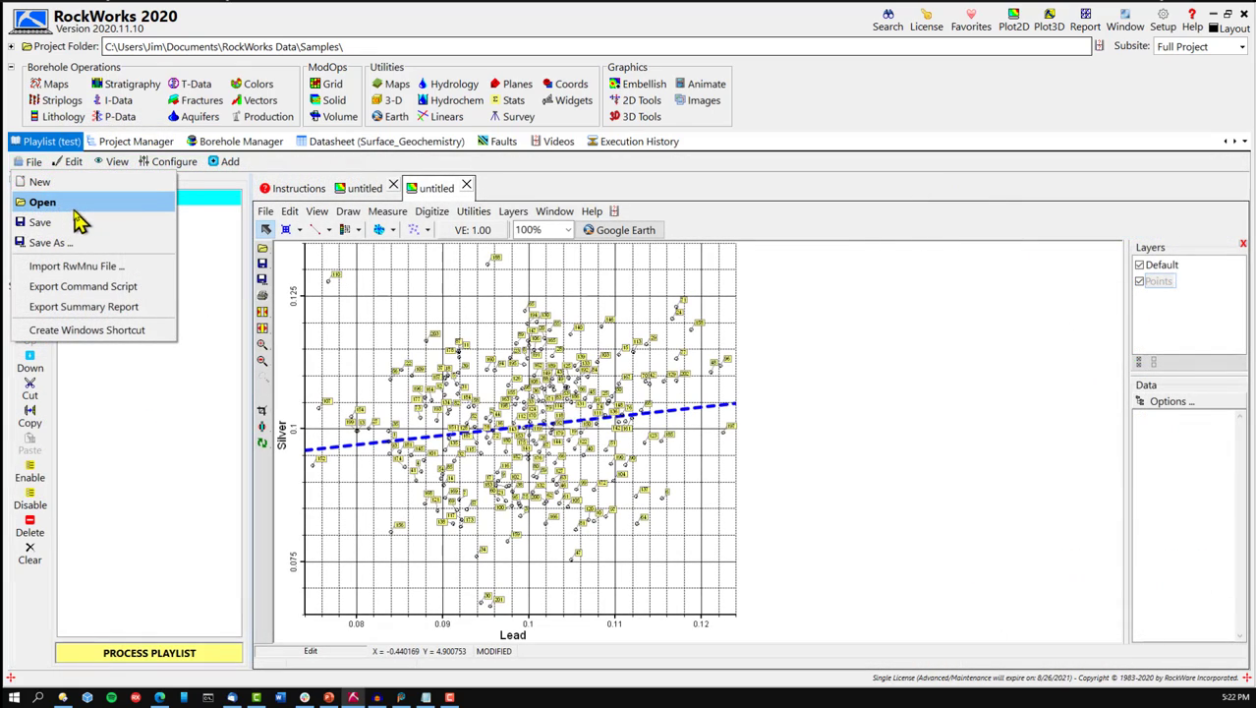
Append the hydrochemistry .RwPlaylist file's items to the current playlist.
click(77, 204)
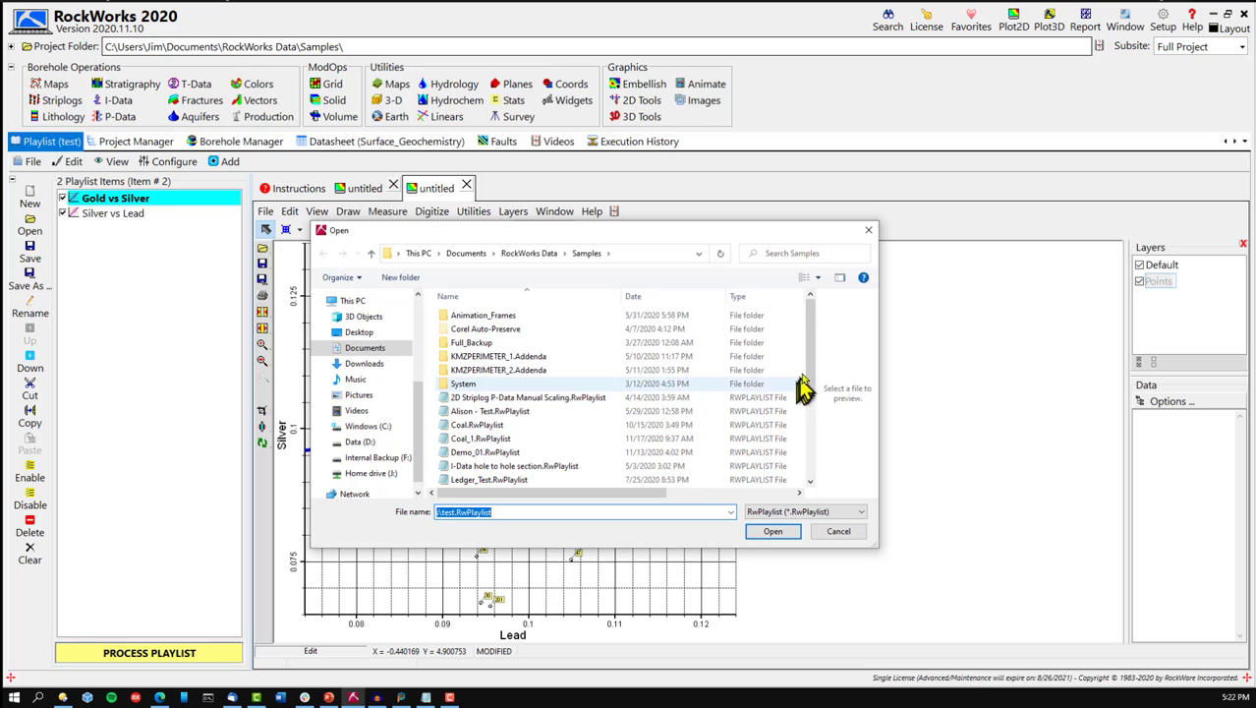
drag(811, 378, 812, 447)
double_click(528, 441)
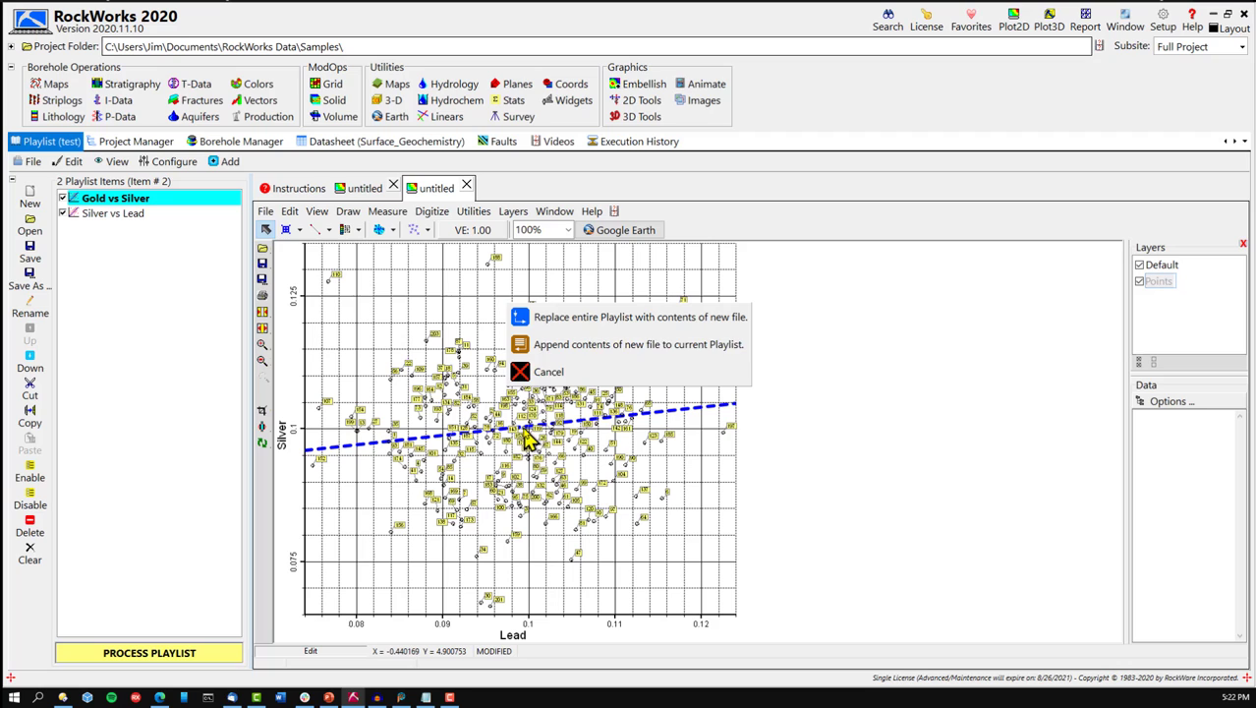
click(560, 346)
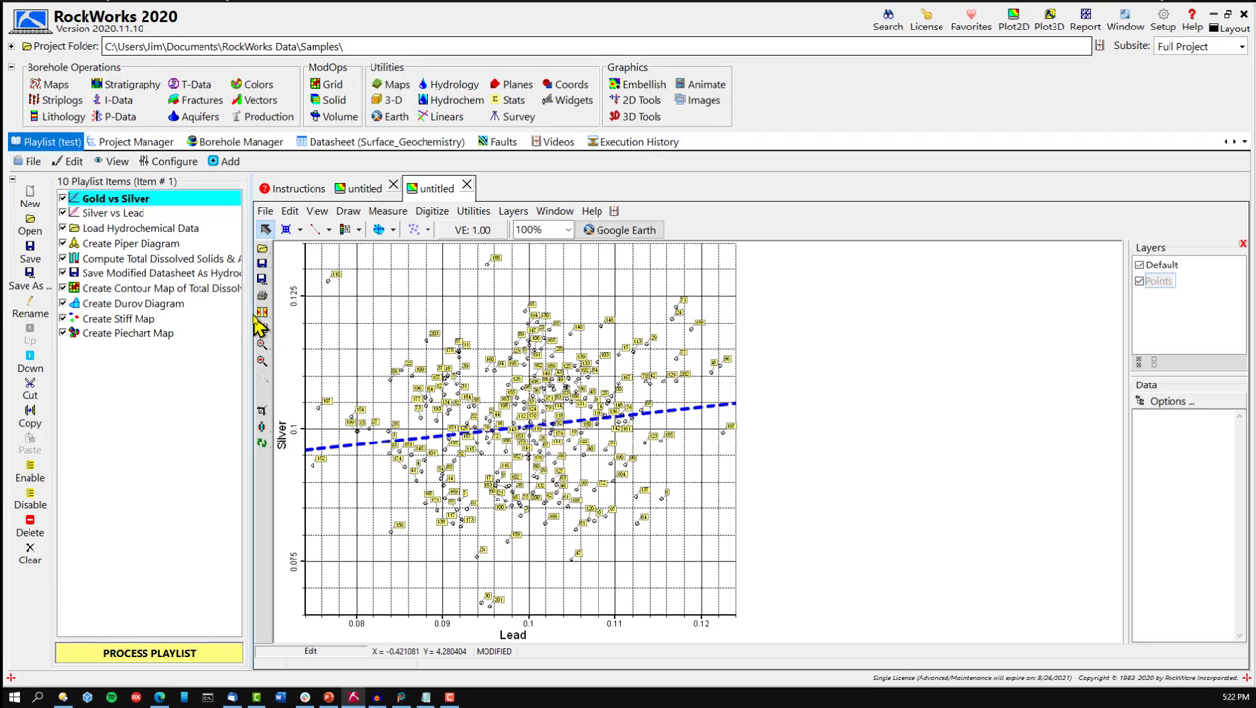
Run all ten items and review the Durov, contour map, Piper and scattergram outputs.
click(865, 190)
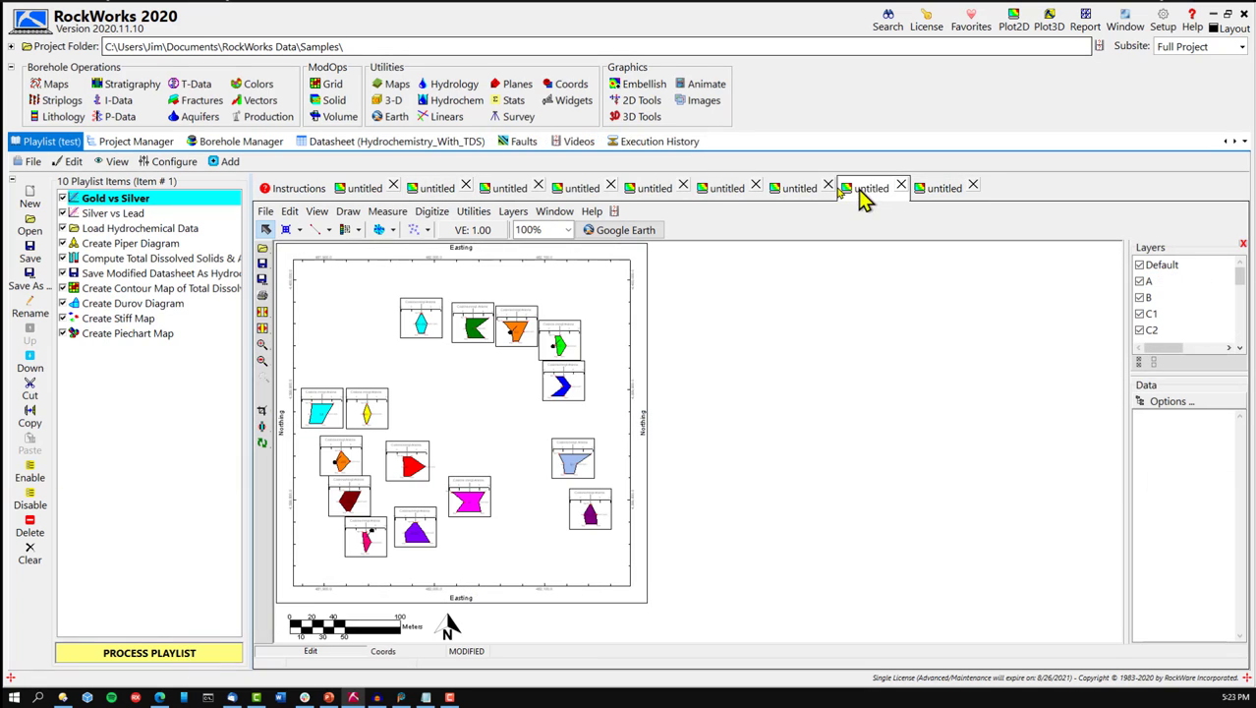
click(792, 191)
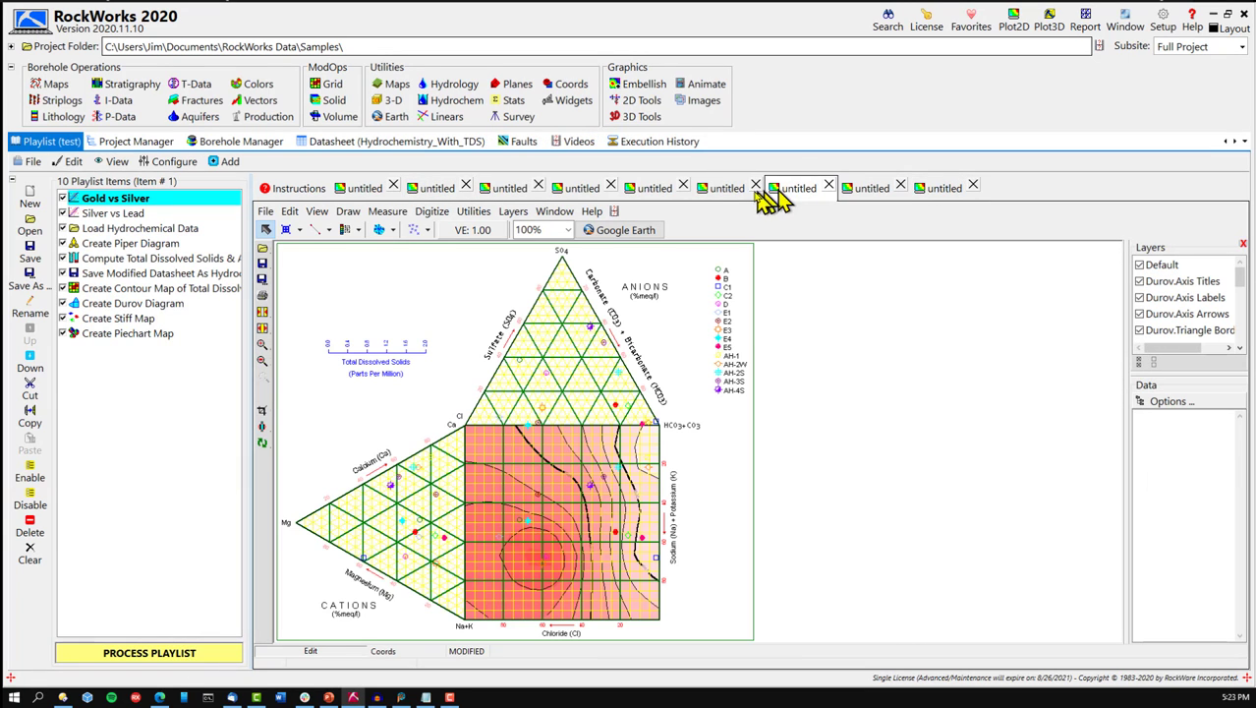
click(737, 200)
click(666, 198)
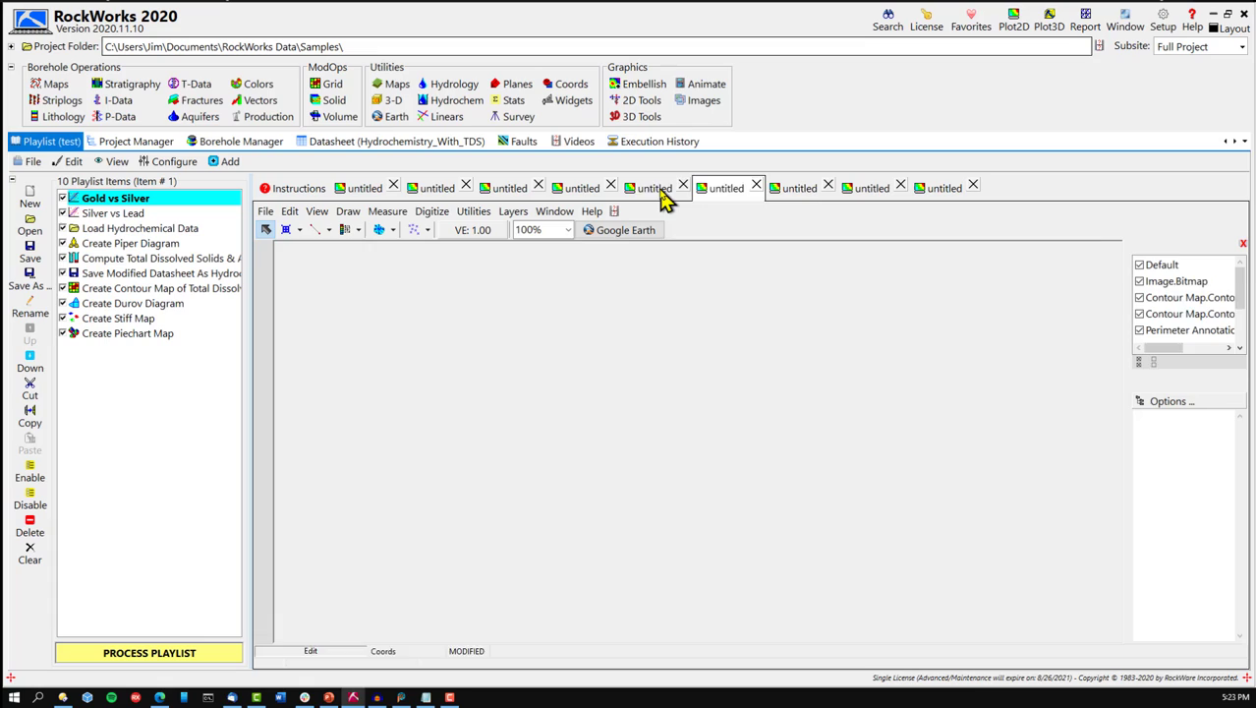
click(589, 193)
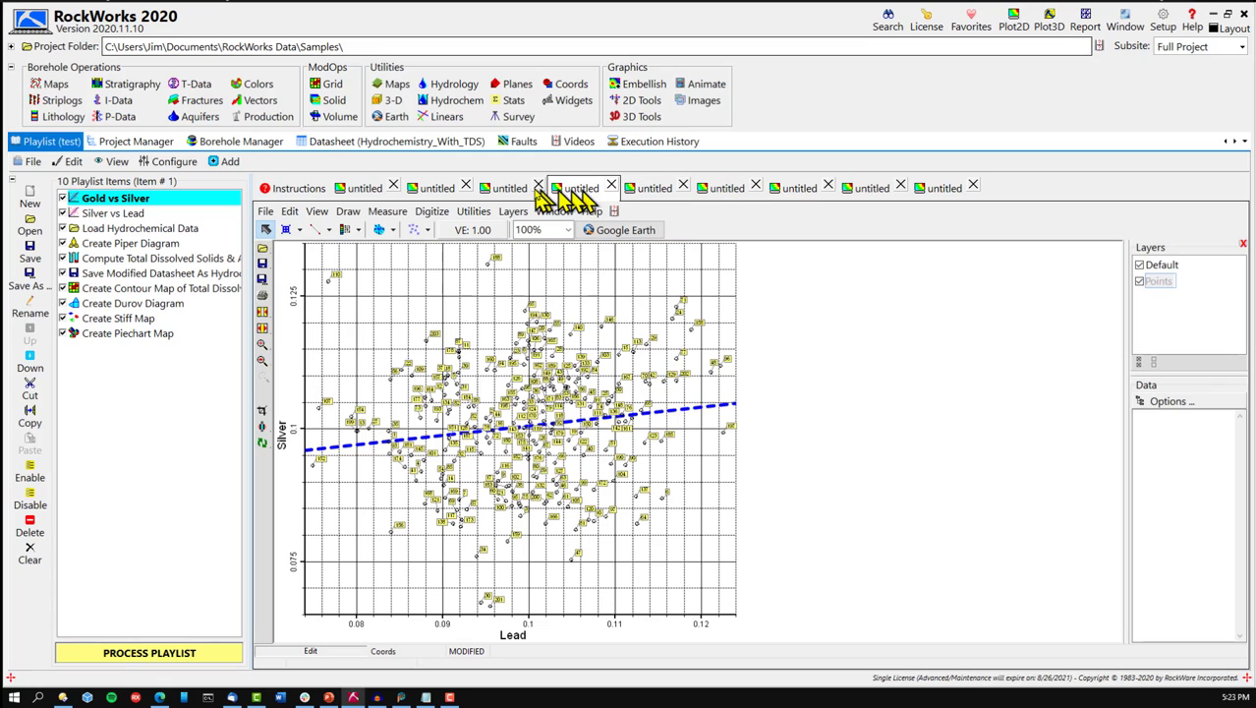
click(513, 192)
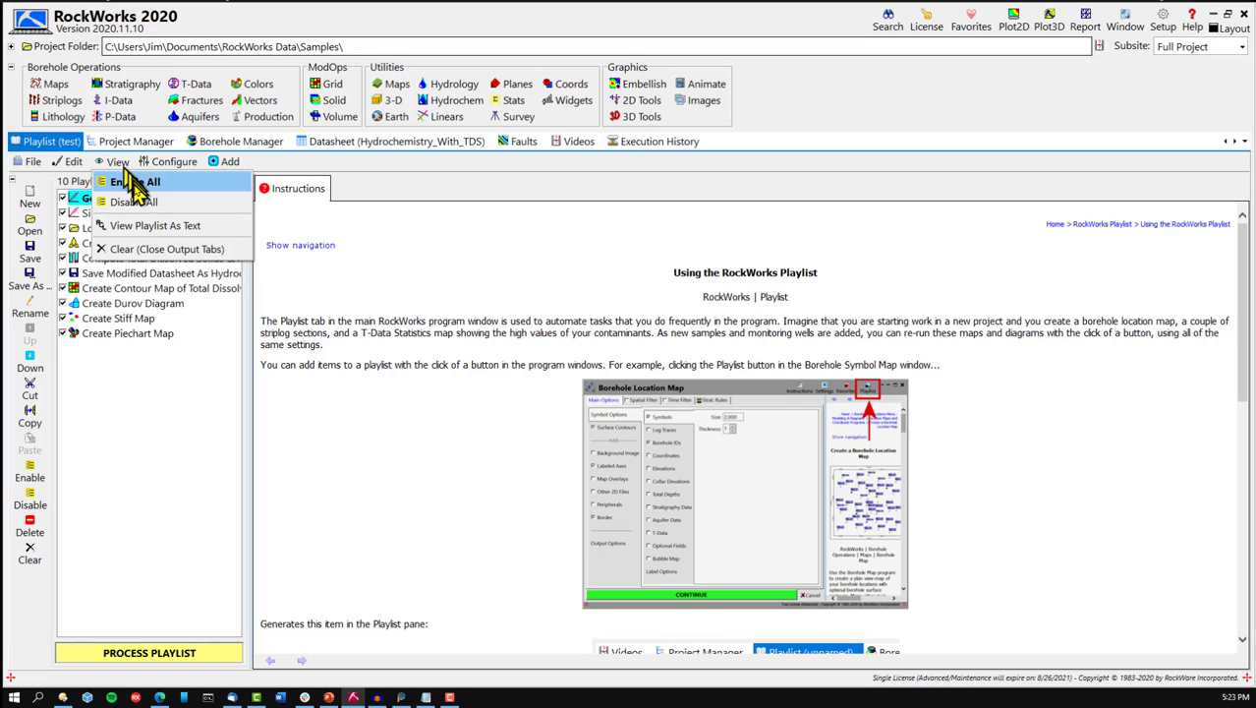
Show the playlist as a maximized text listing of commands and scroll through it.
click(148, 226)
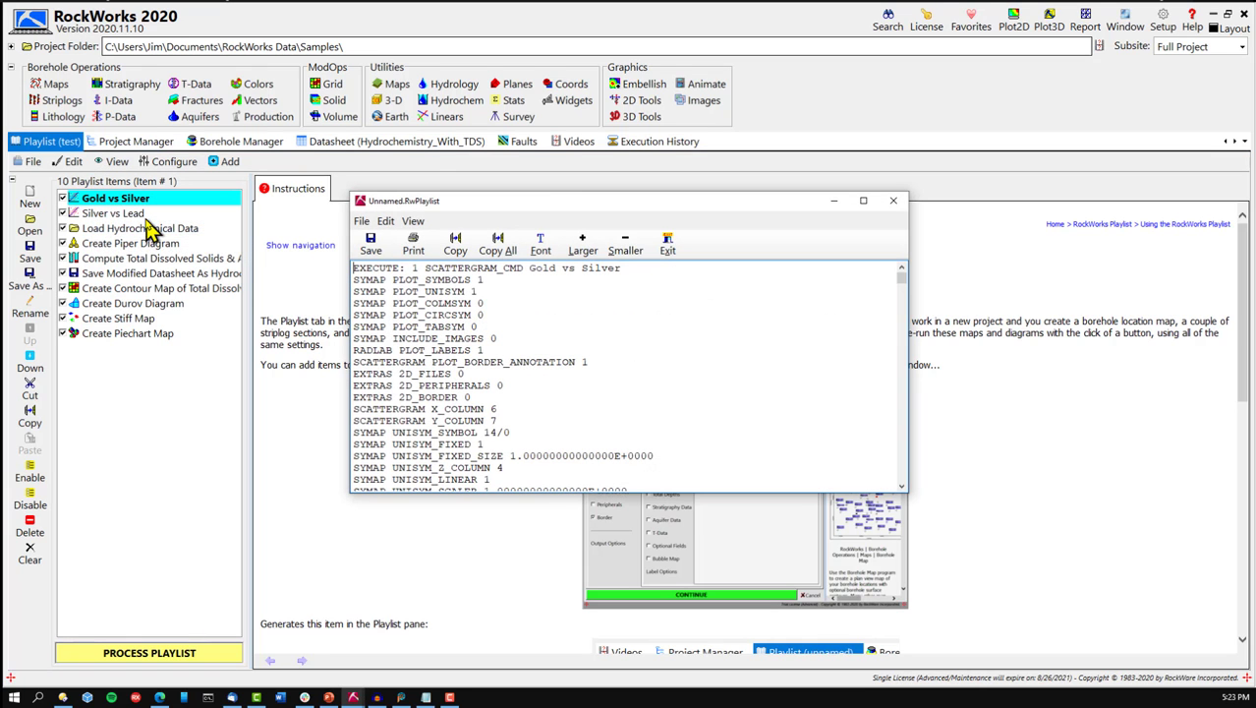
click(863, 200)
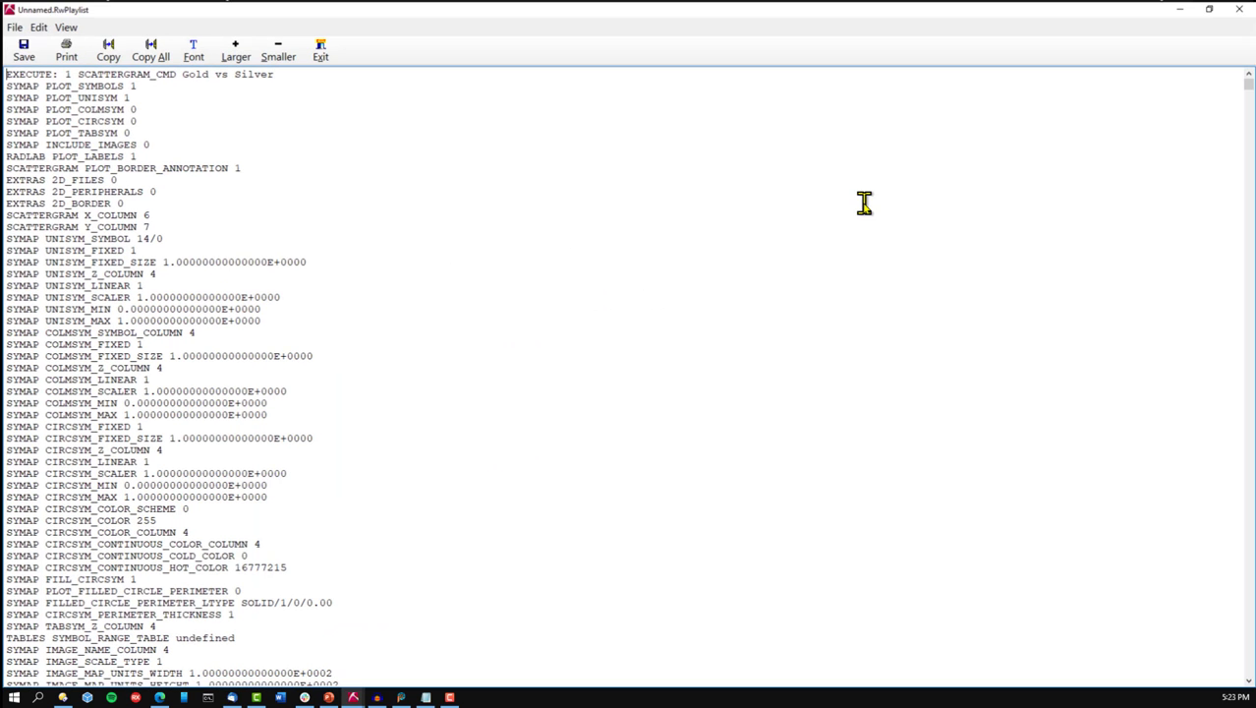
click(1249, 683)
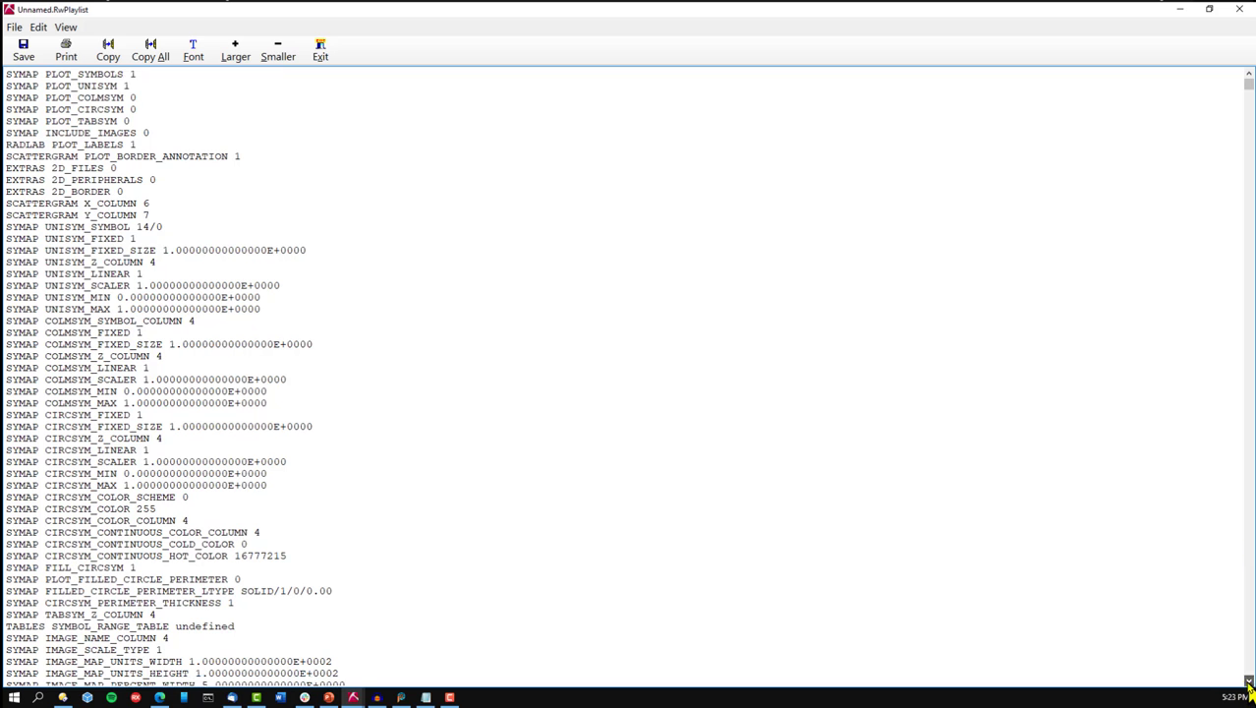
drag(1250, 683, 1249, 670)
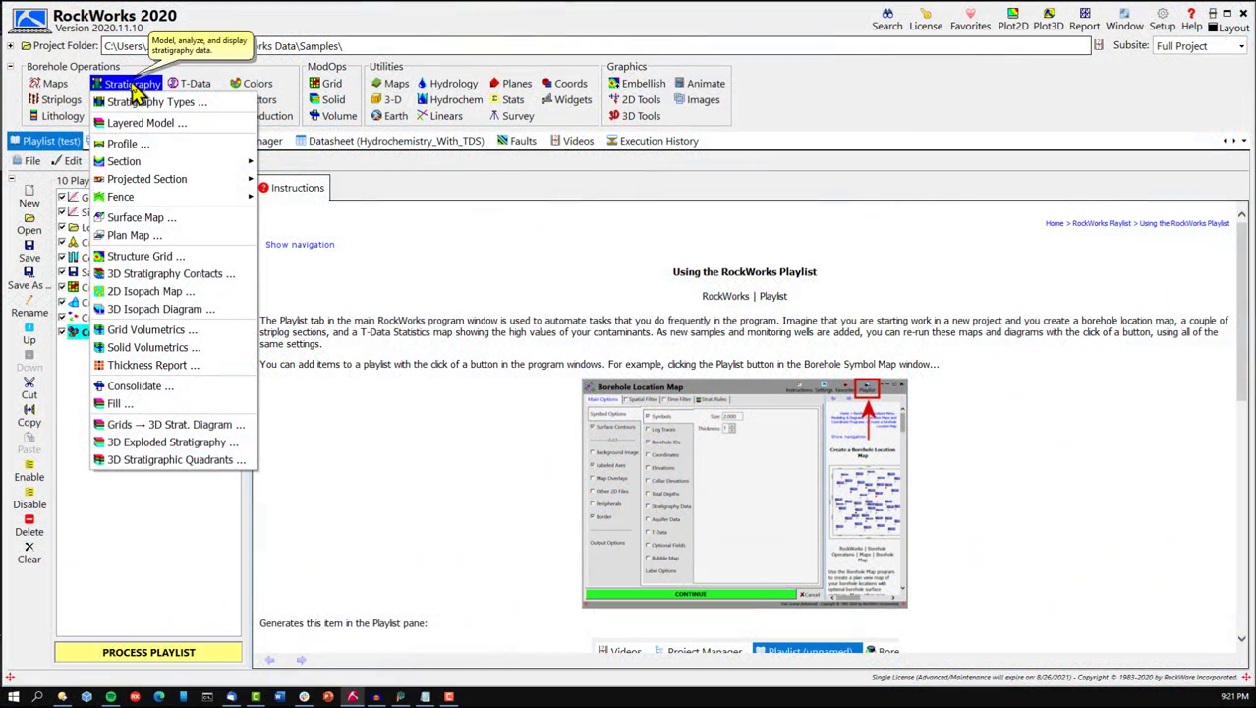
Add a Layered Model item titled 'Stratigraphy Model' to the playlist.
click(142, 125)
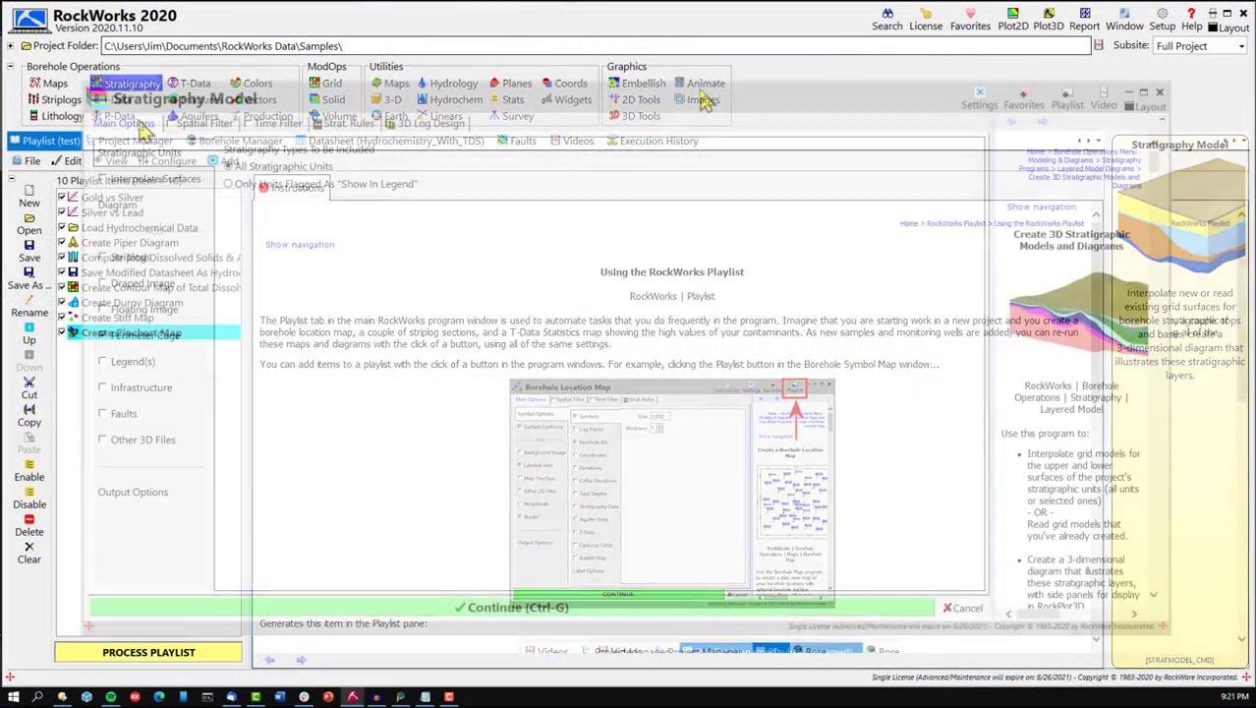
click(1068, 102)
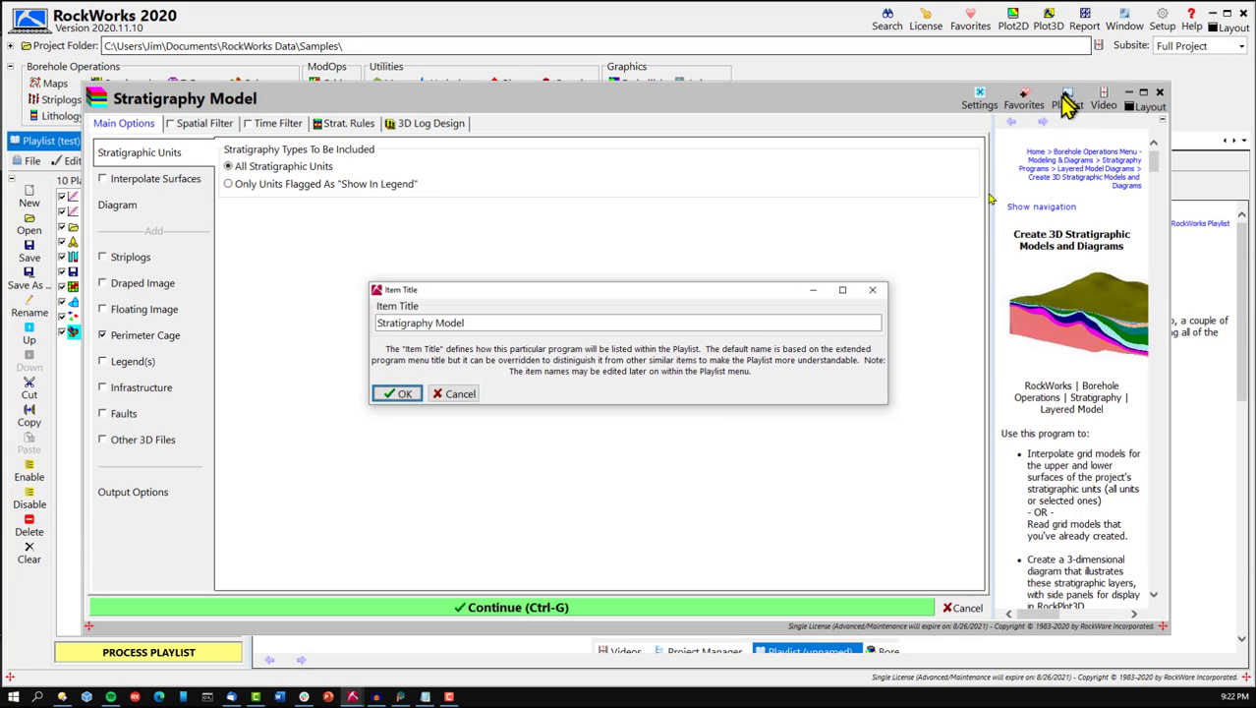
click(403, 394)
Disable all playlist items except Stratigraphy Model and run the playlist.
click(103, 350)
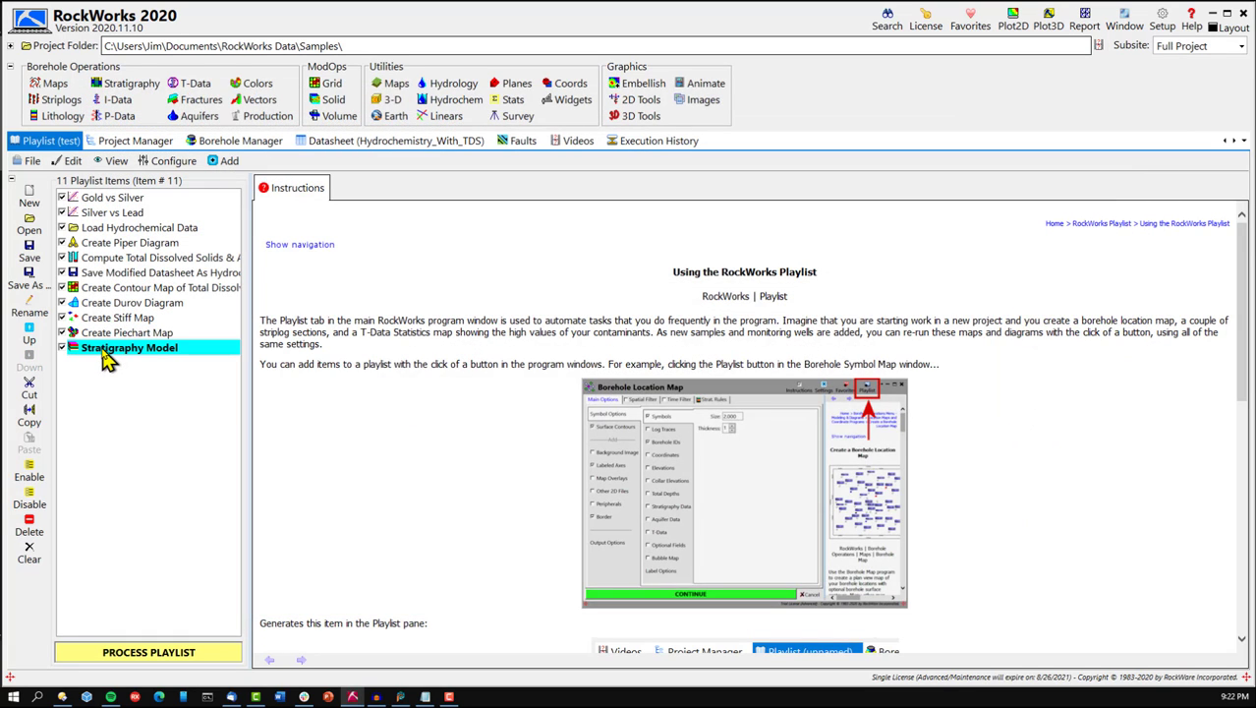
click(30, 505)
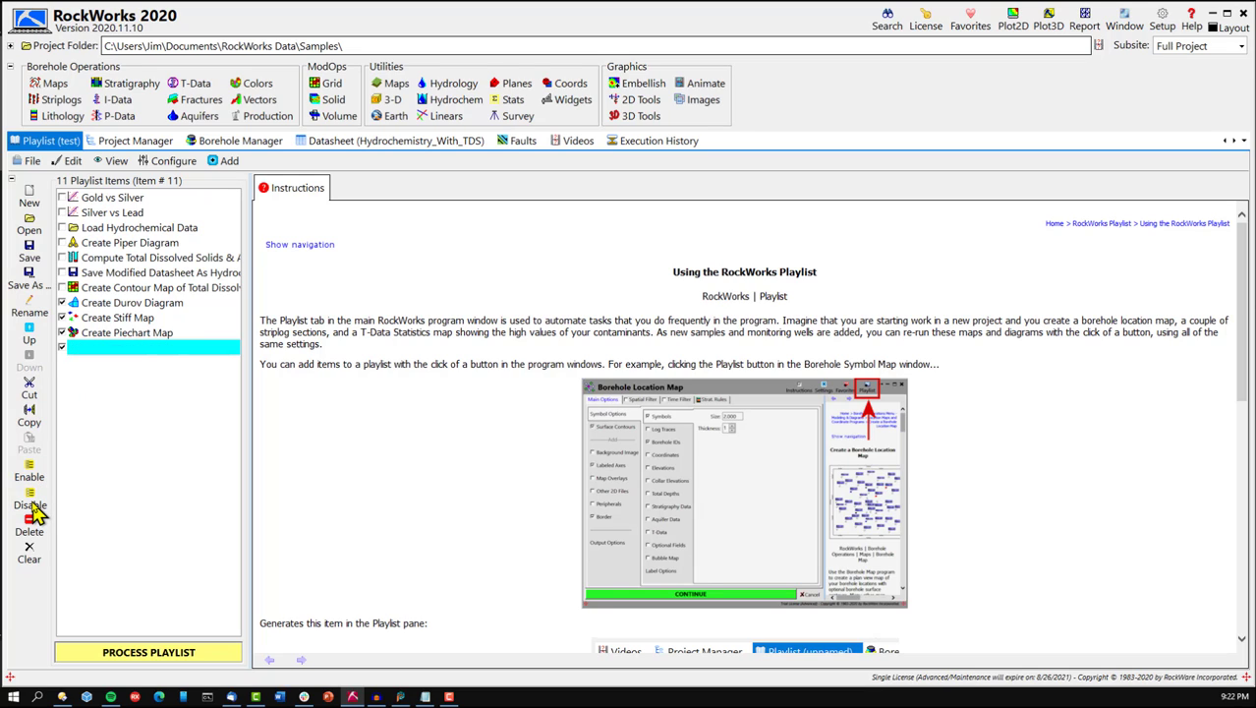
click(62, 348)
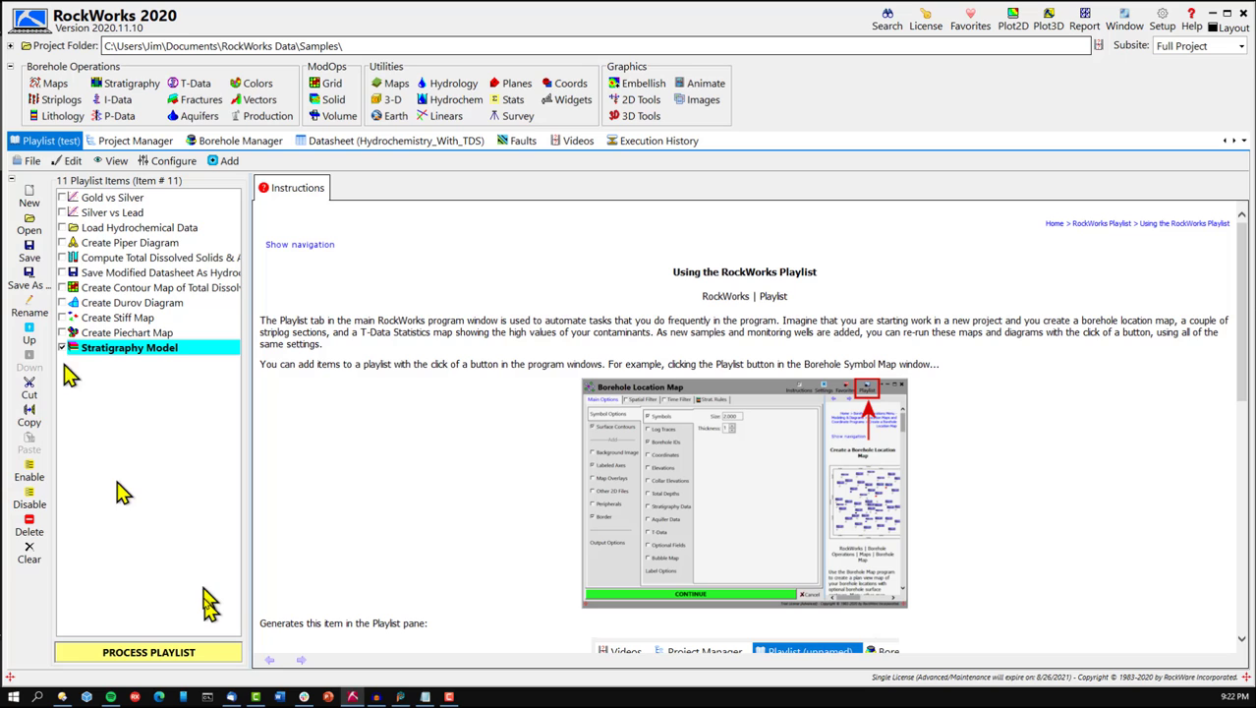
click(189, 656)
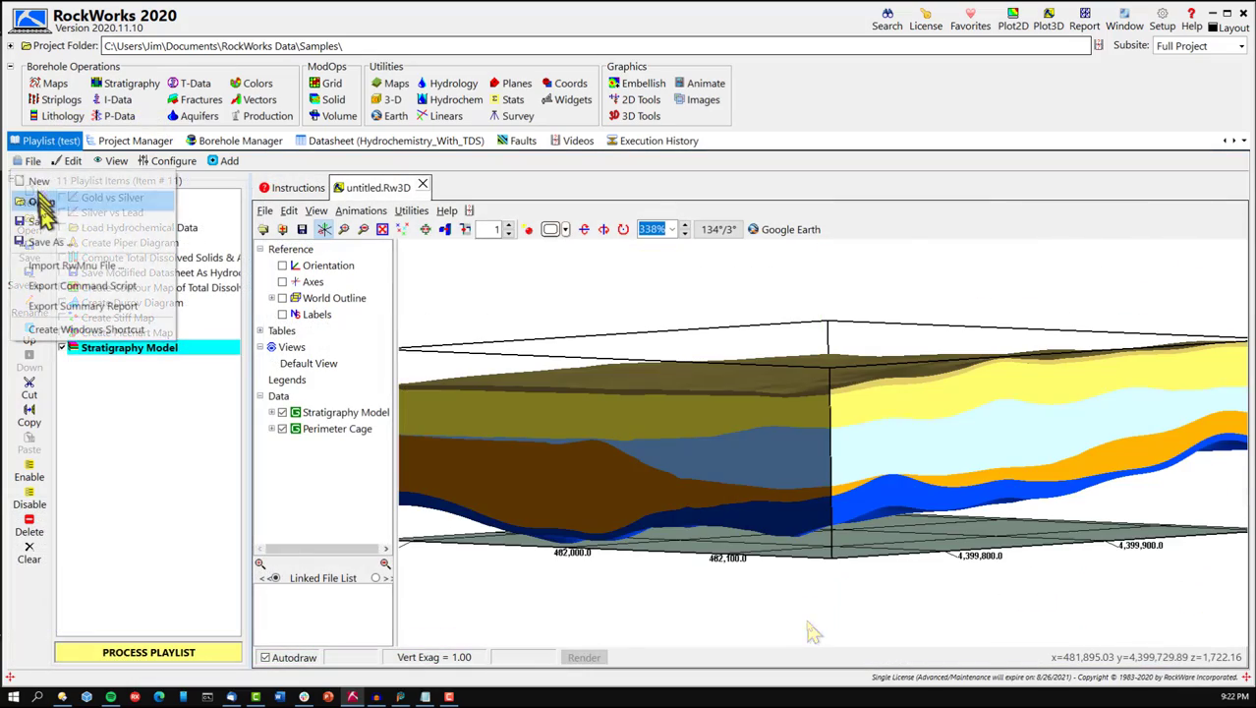
Append Playlist_BoreholeOps_1.RwPlaylist's items and run the resulting 15-item playlist.
click(39, 196)
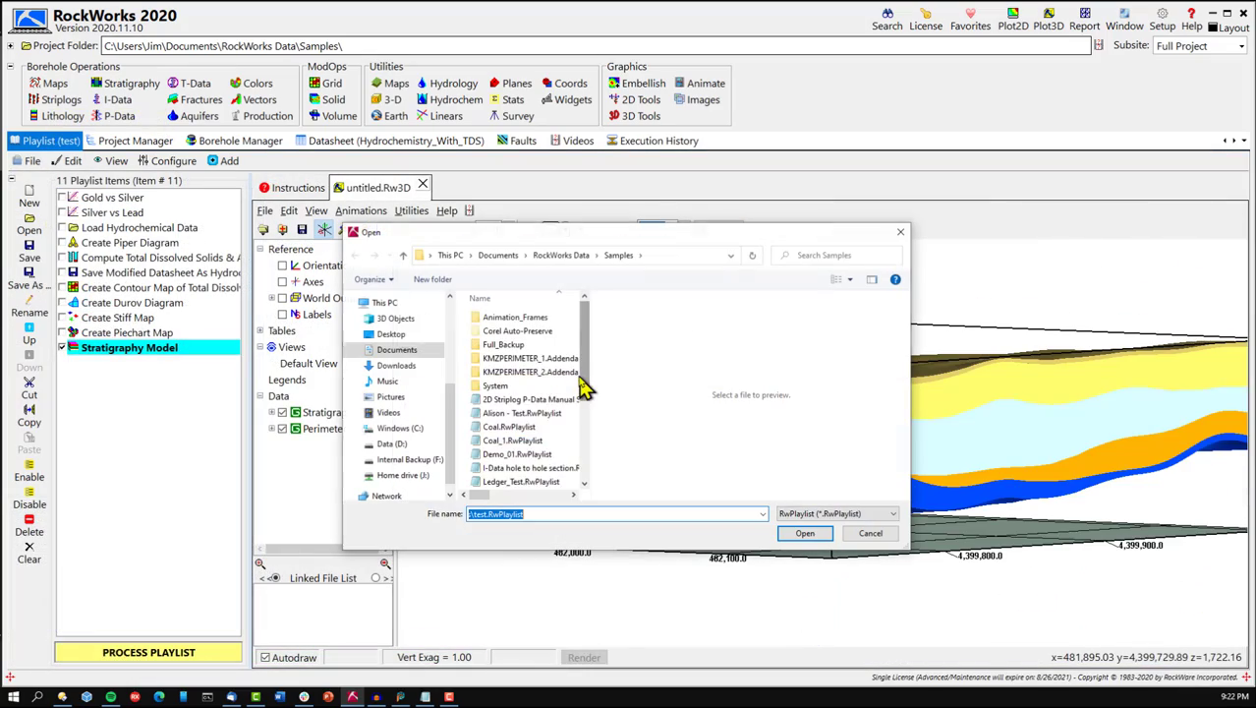
drag(589, 387, 592, 449)
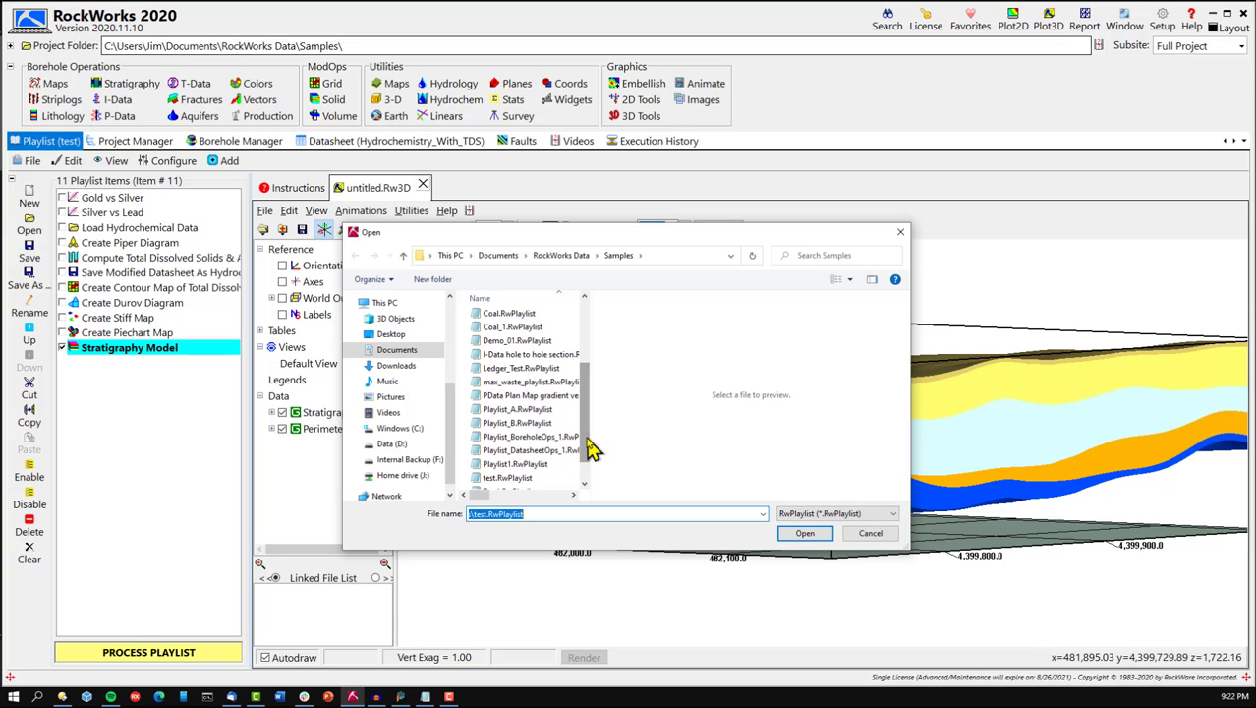
double_click(537, 442)
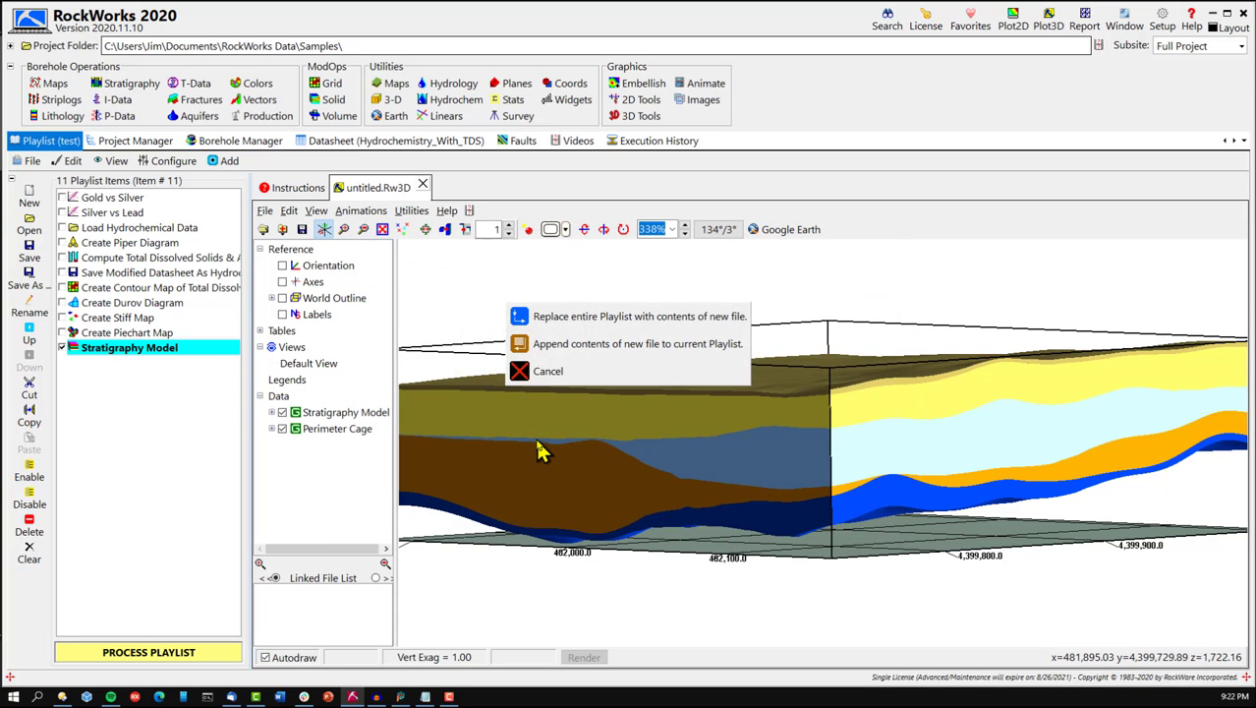
click(519, 343)
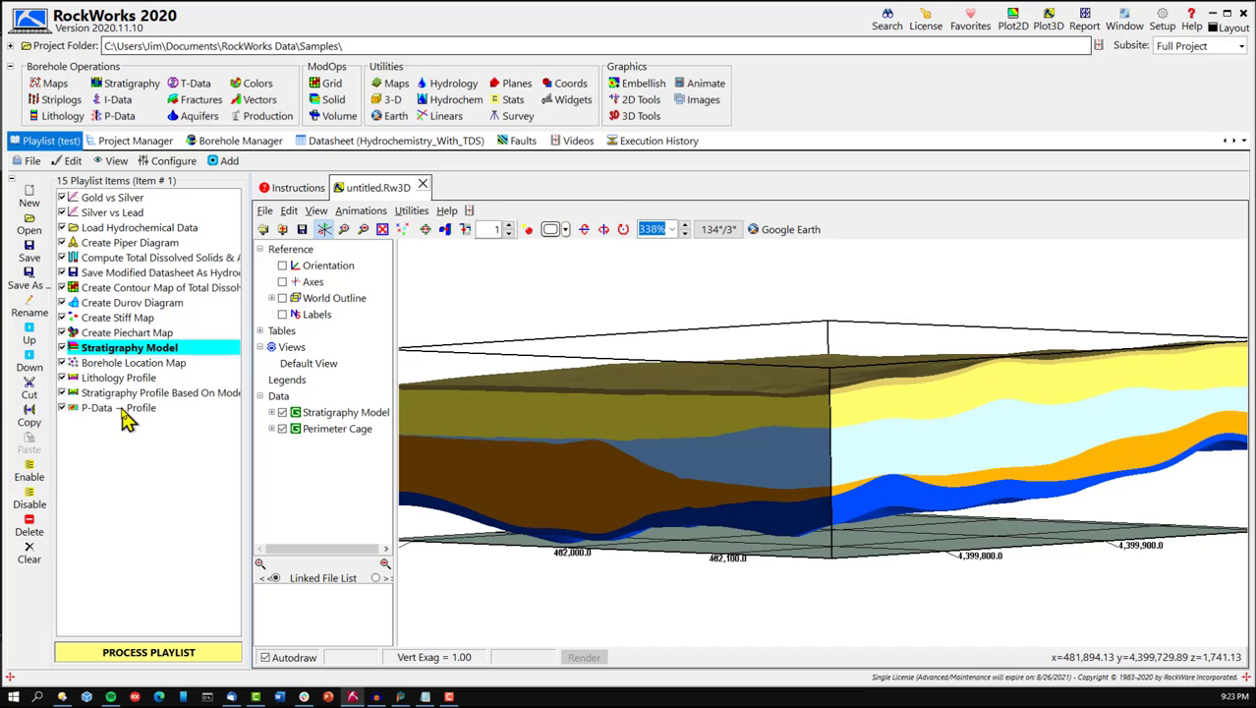
click(149, 652)
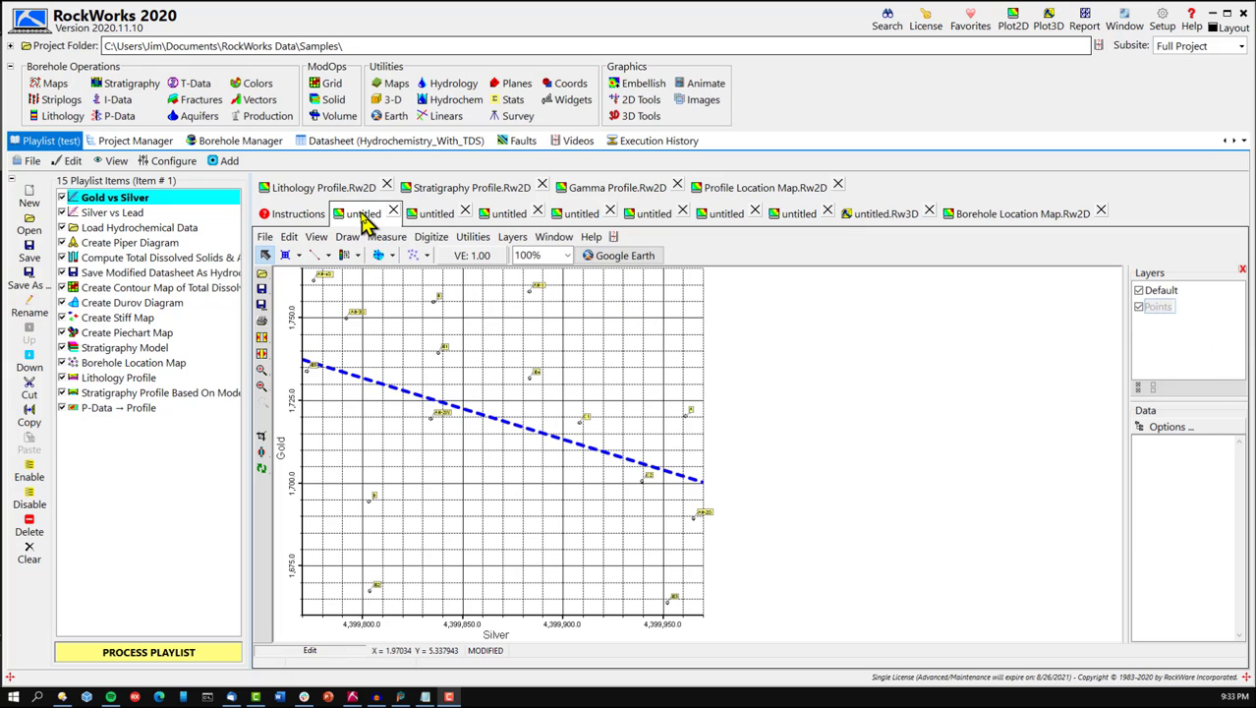
Review the scattergram, Piper, contour, Durov, Stiff, pie-chart, 3D model and Borehole Location Map outputs.
click(433, 218)
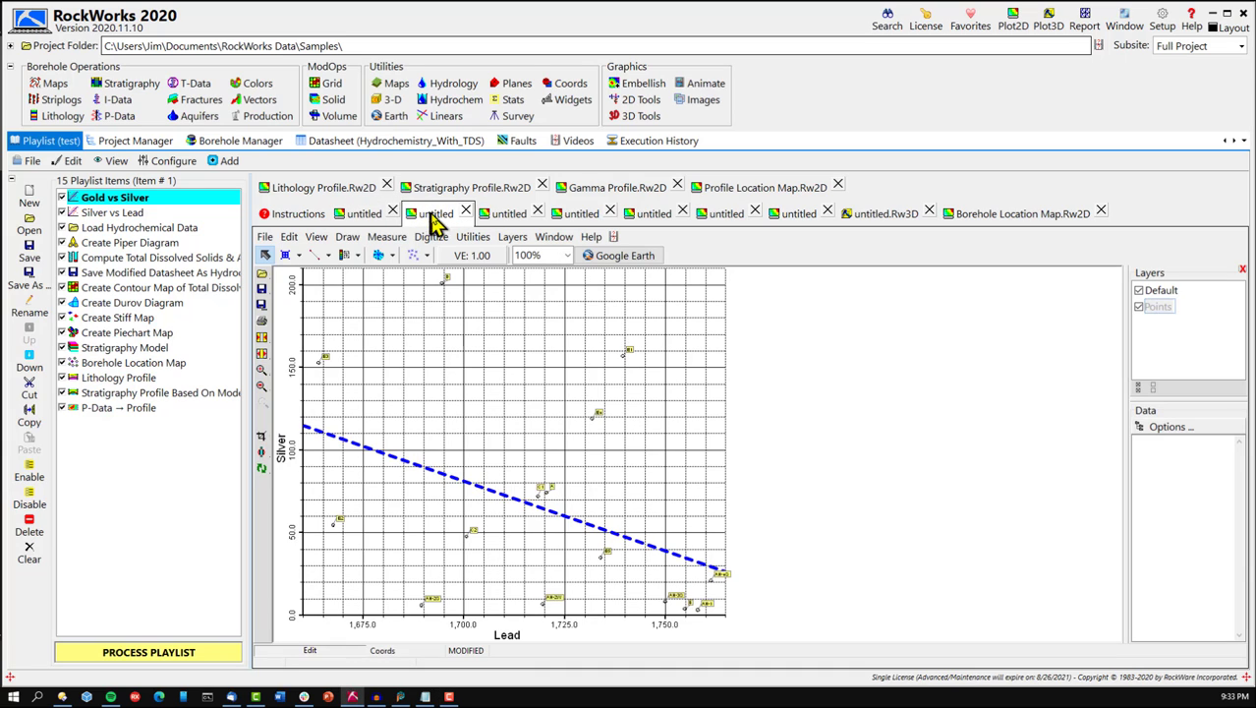
click(503, 219)
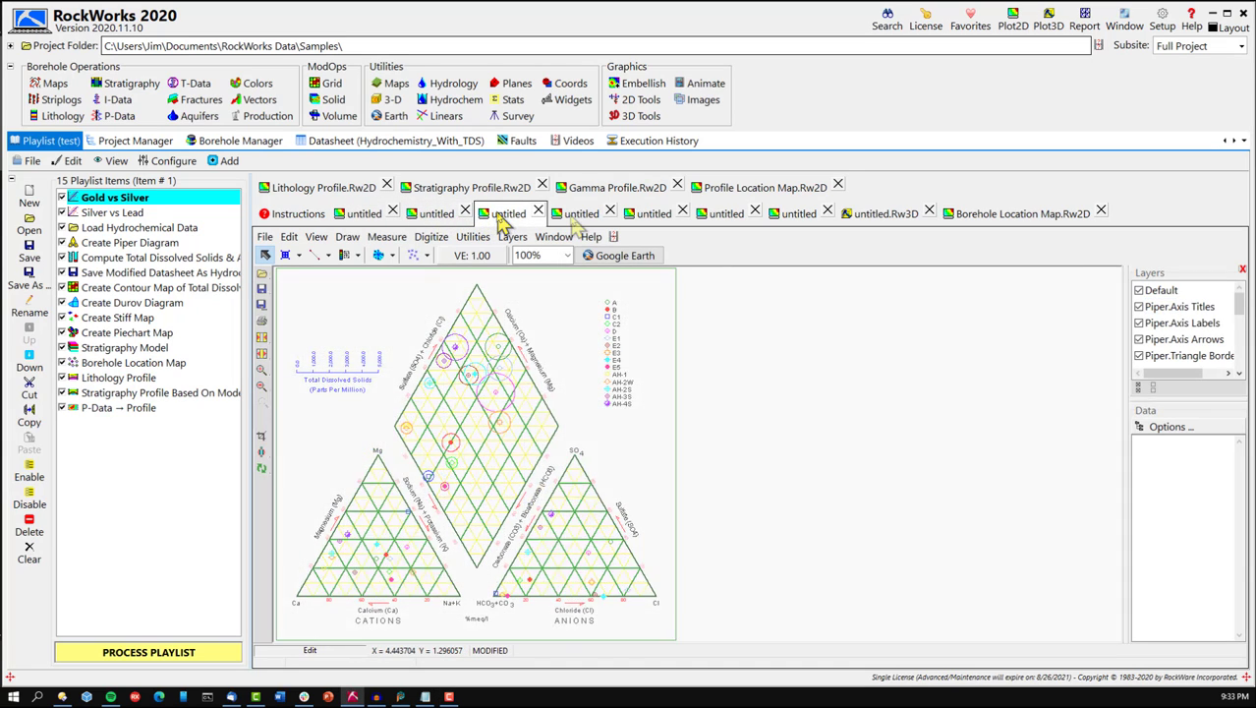
click(578, 219)
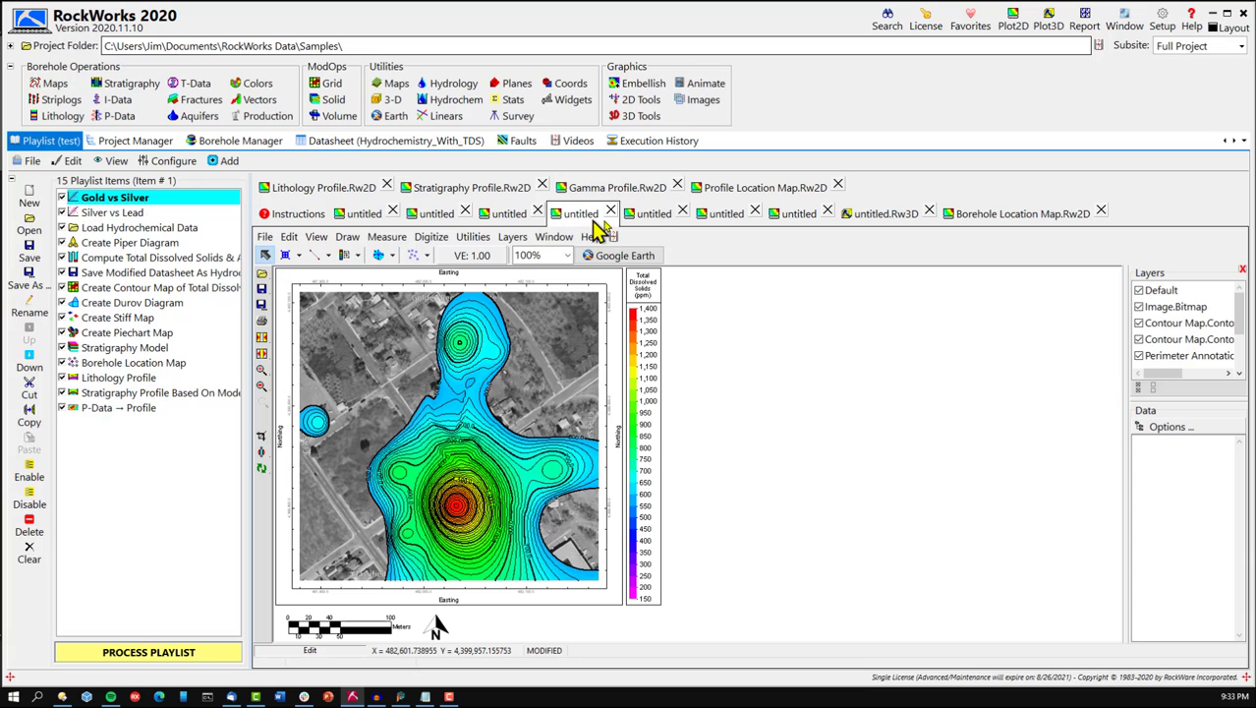
click(653, 219)
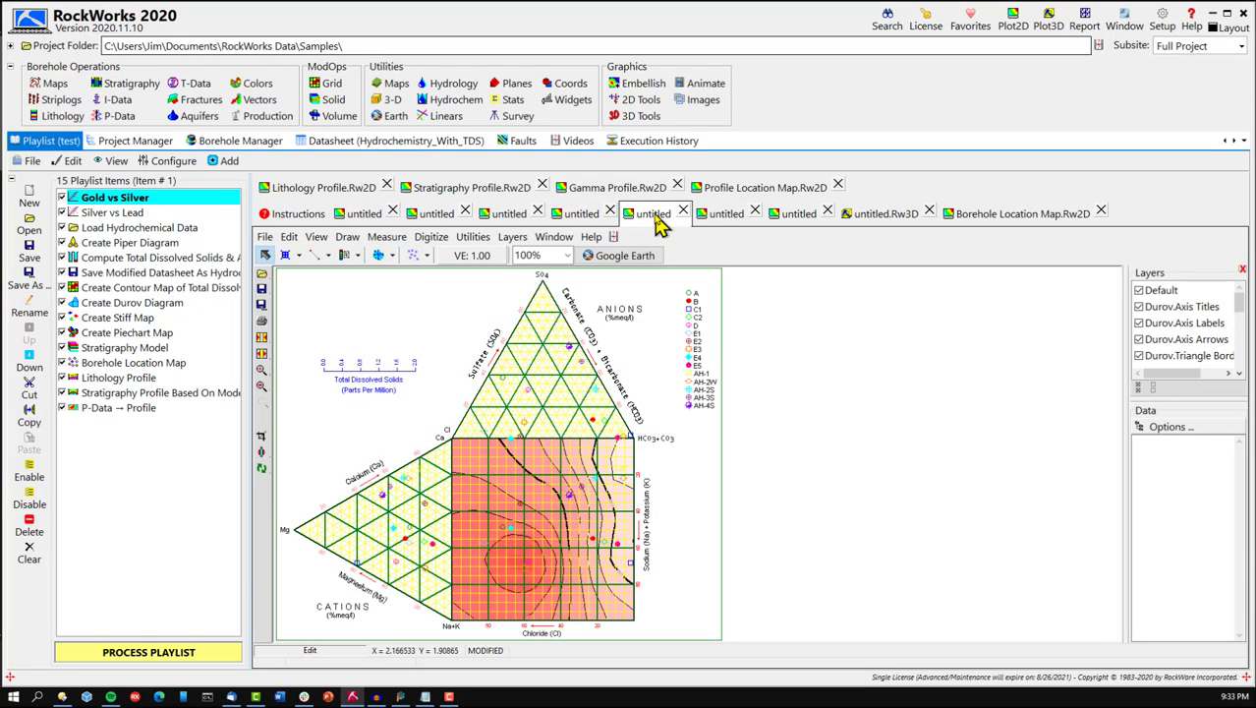
click(719, 218)
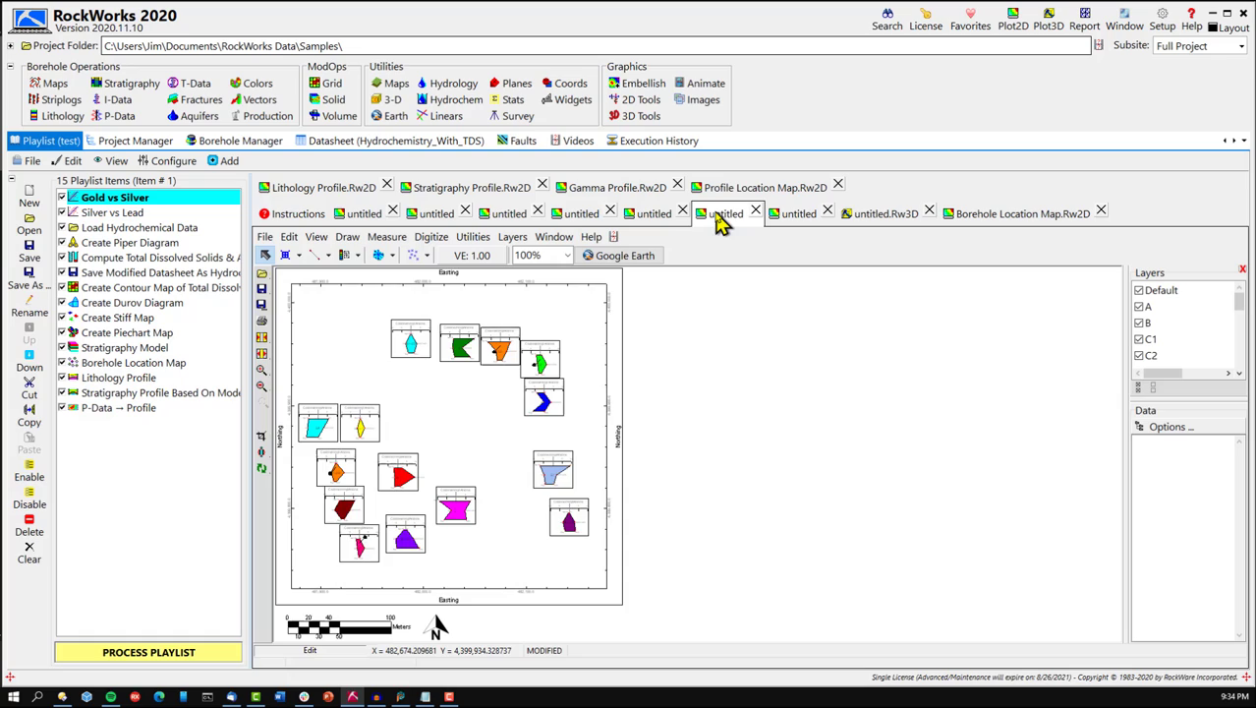
click(796, 218)
click(889, 219)
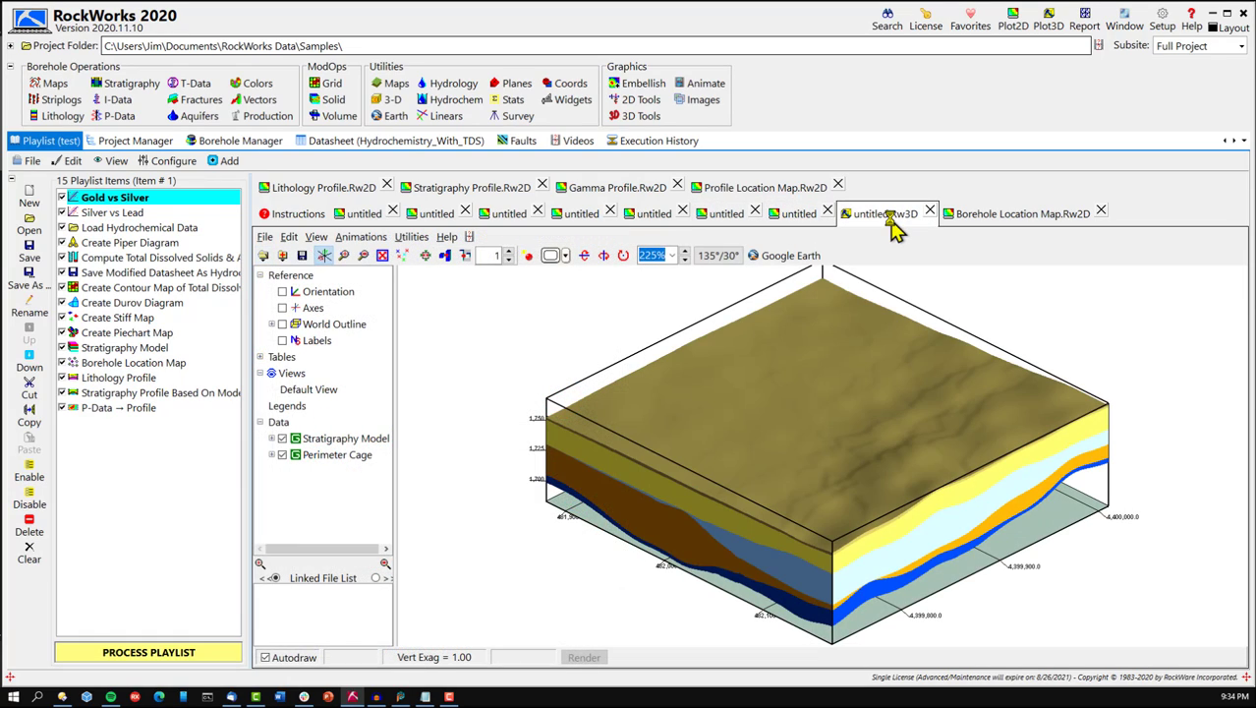
click(978, 218)
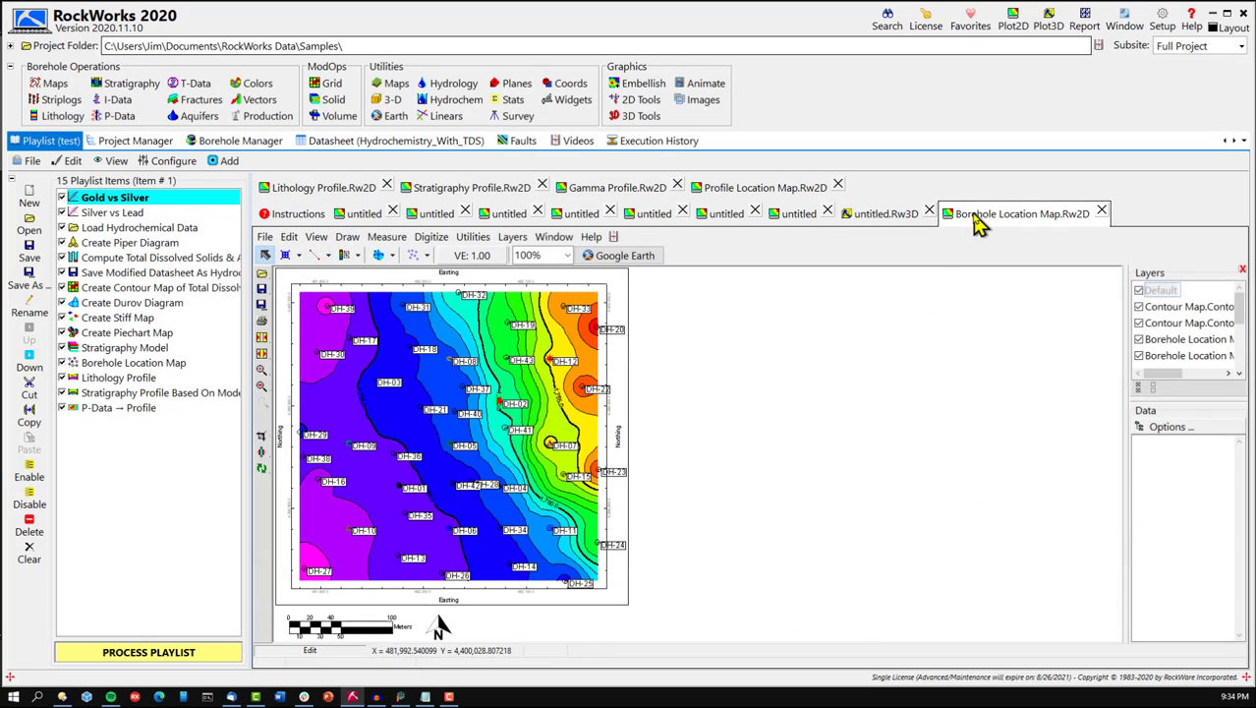
Review the lithology, stratigraphy and gamma cross-sections and profile map, ending on the contour map.
click(343, 189)
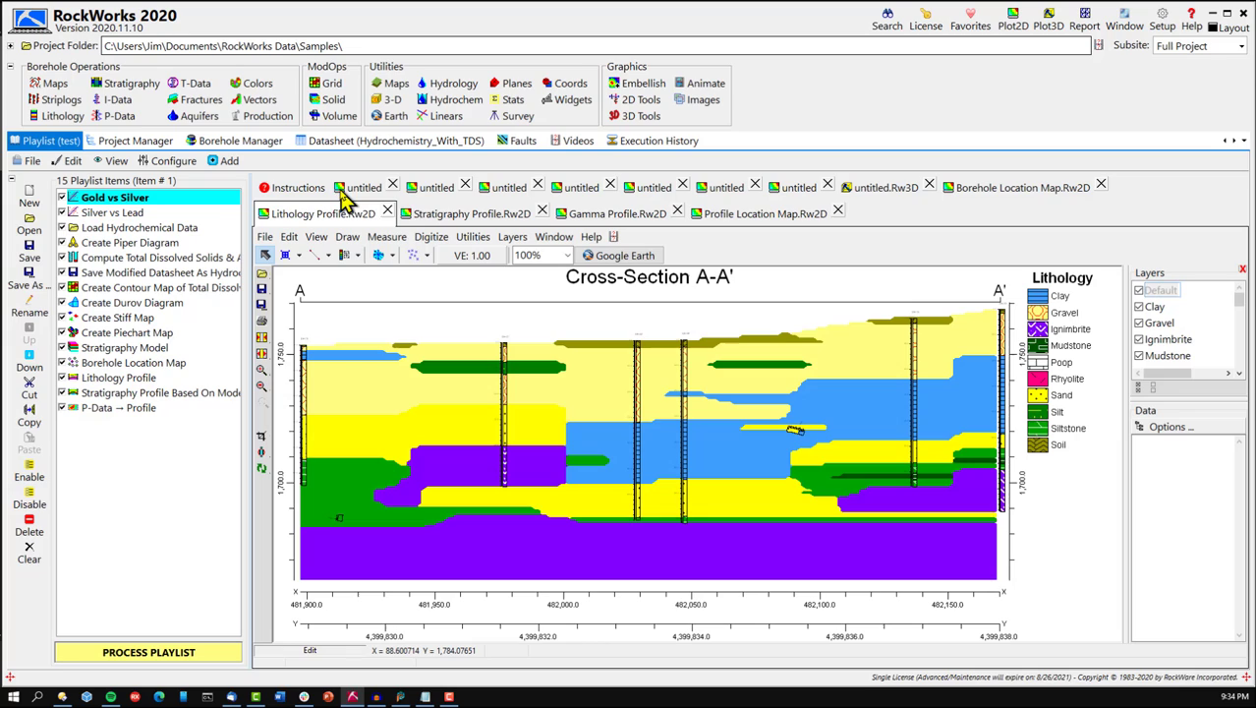
click(428, 216)
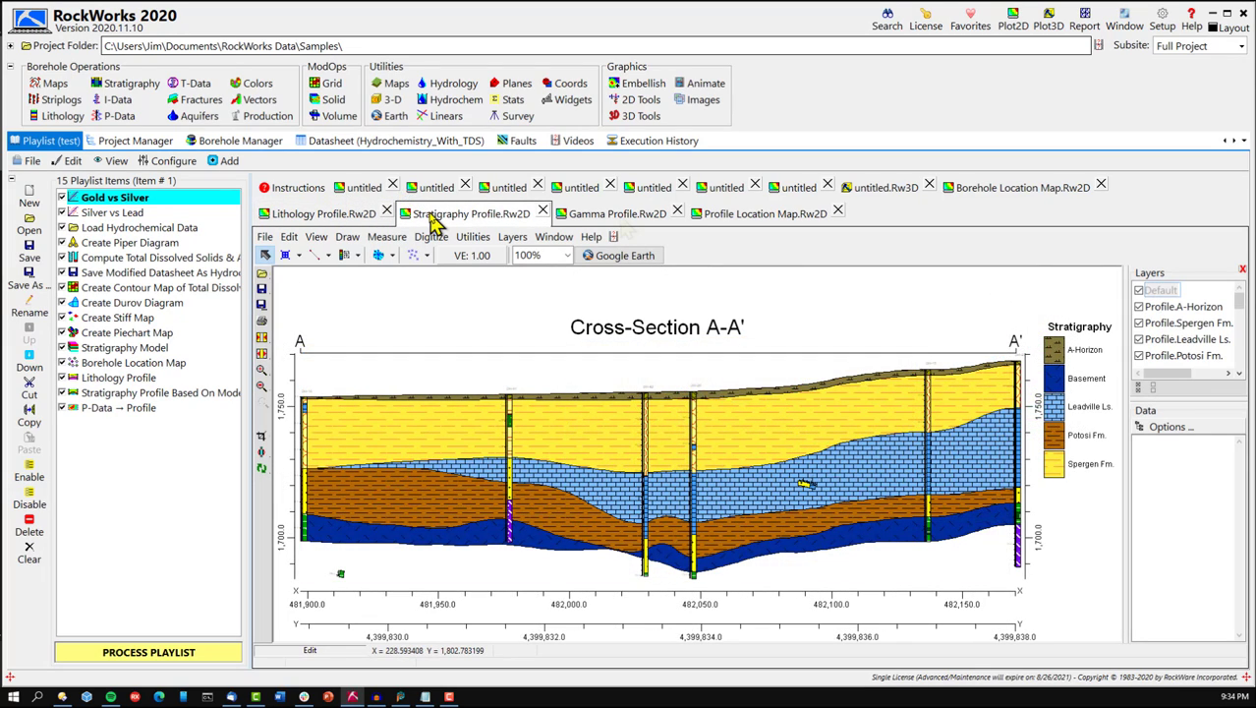
click(620, 217)
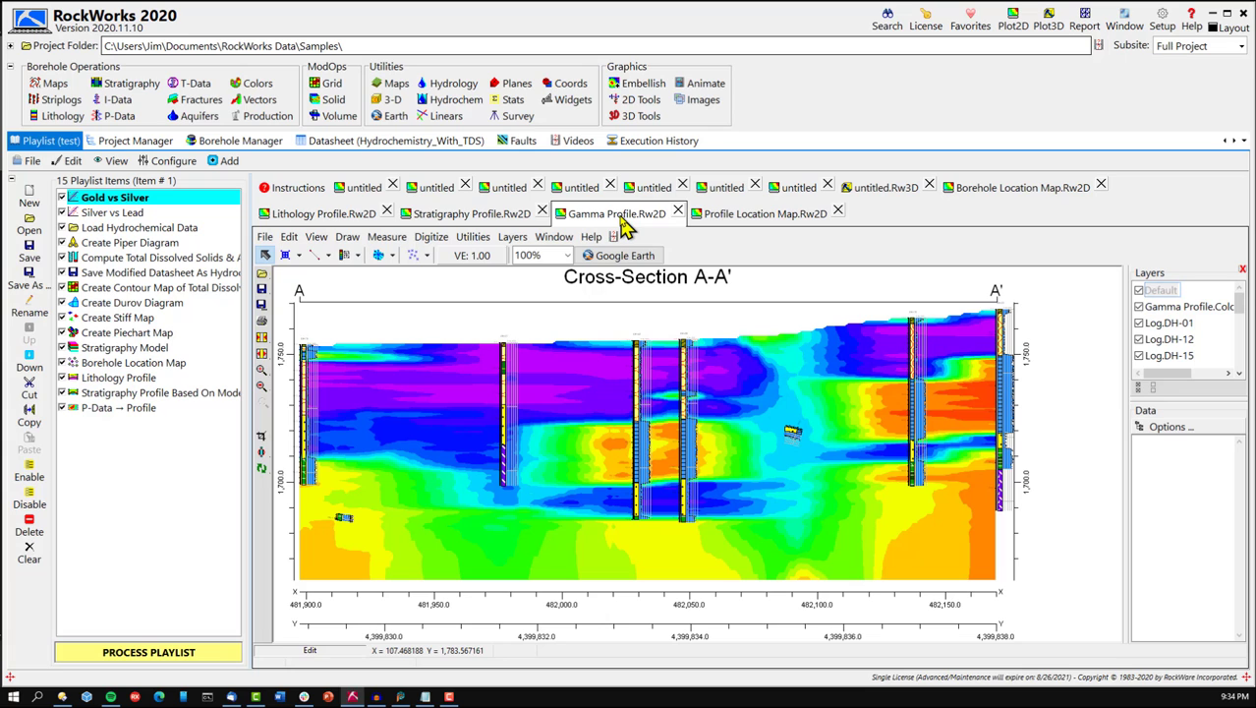
click(732, 218)
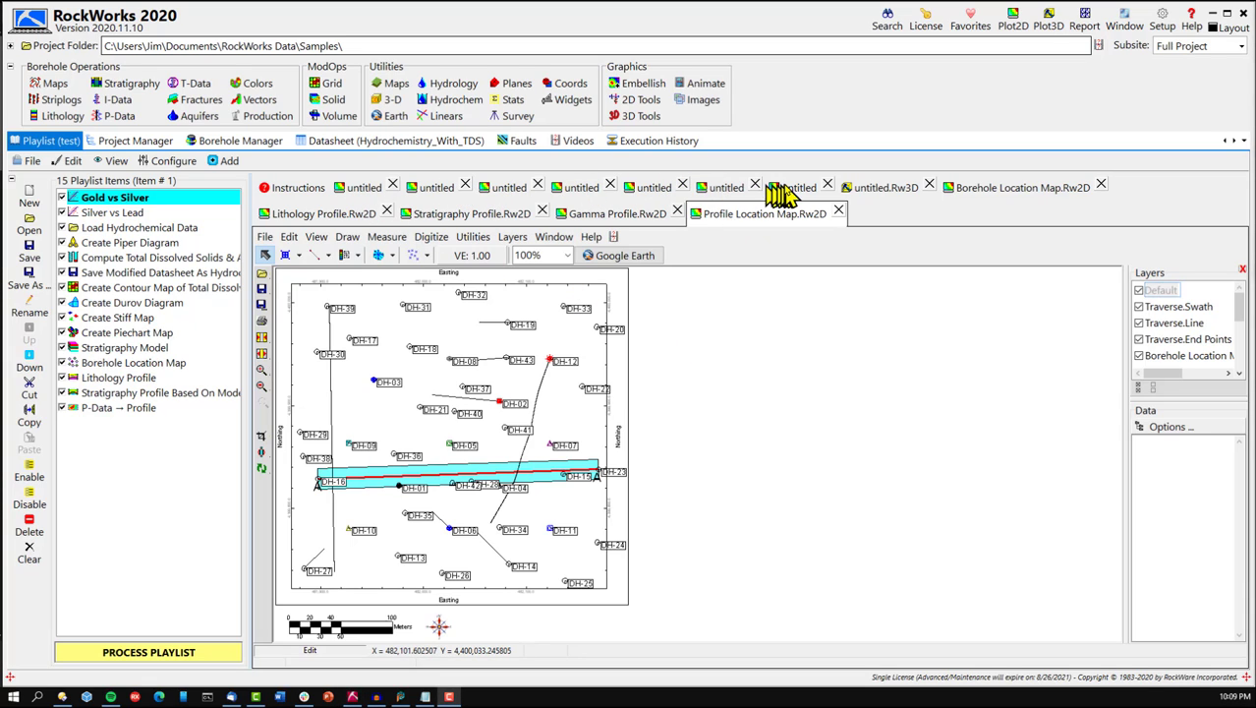
click(572, 190)
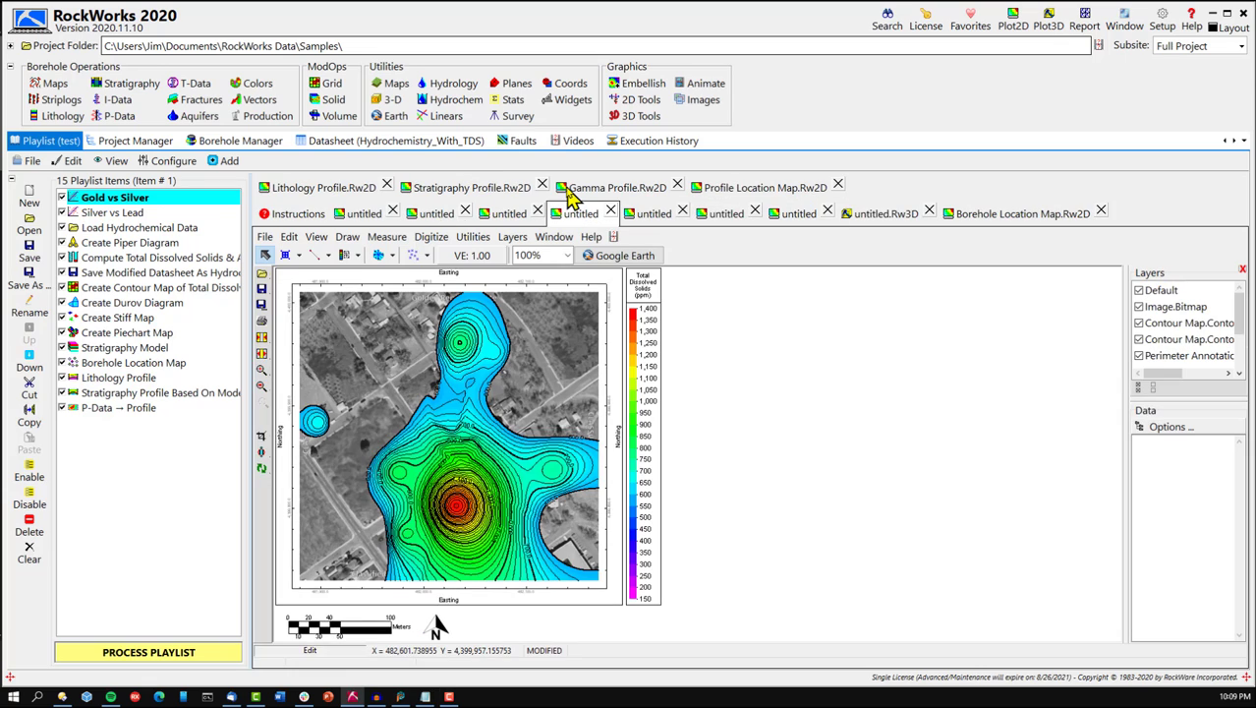
Set the contour map item to save its graphics file under the manual name TDS.
double_click(195, 289)
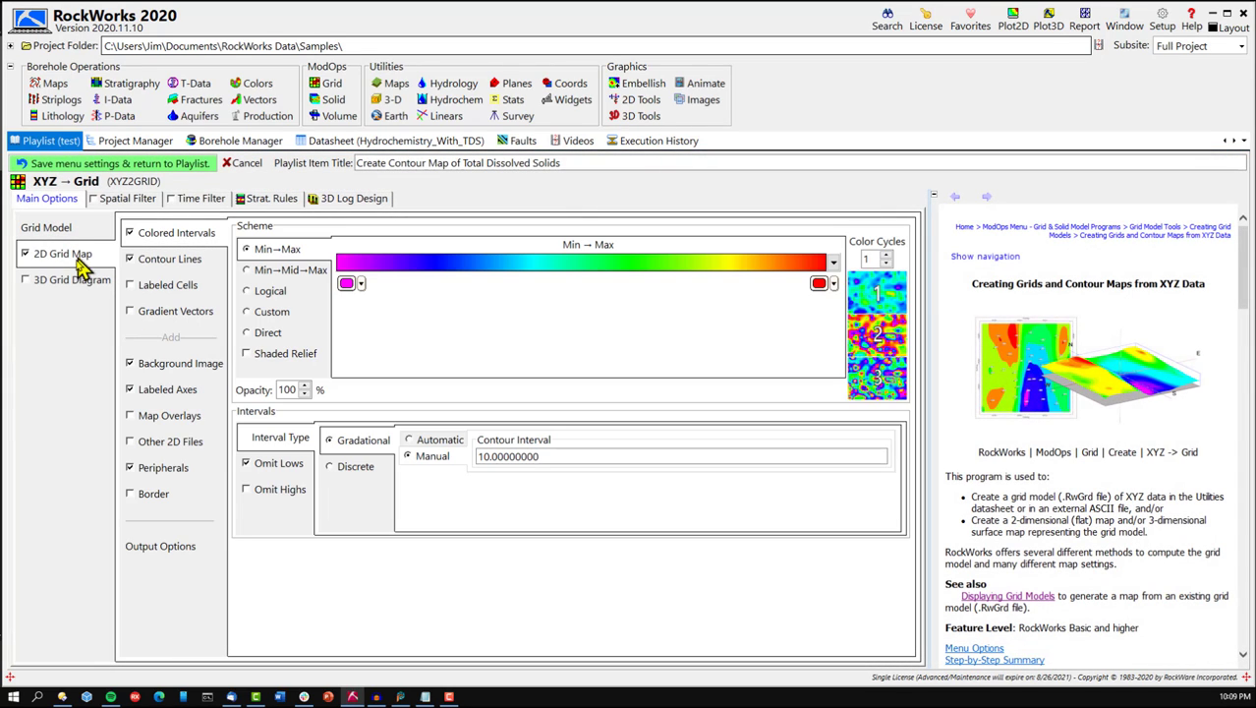
click(197, 551)
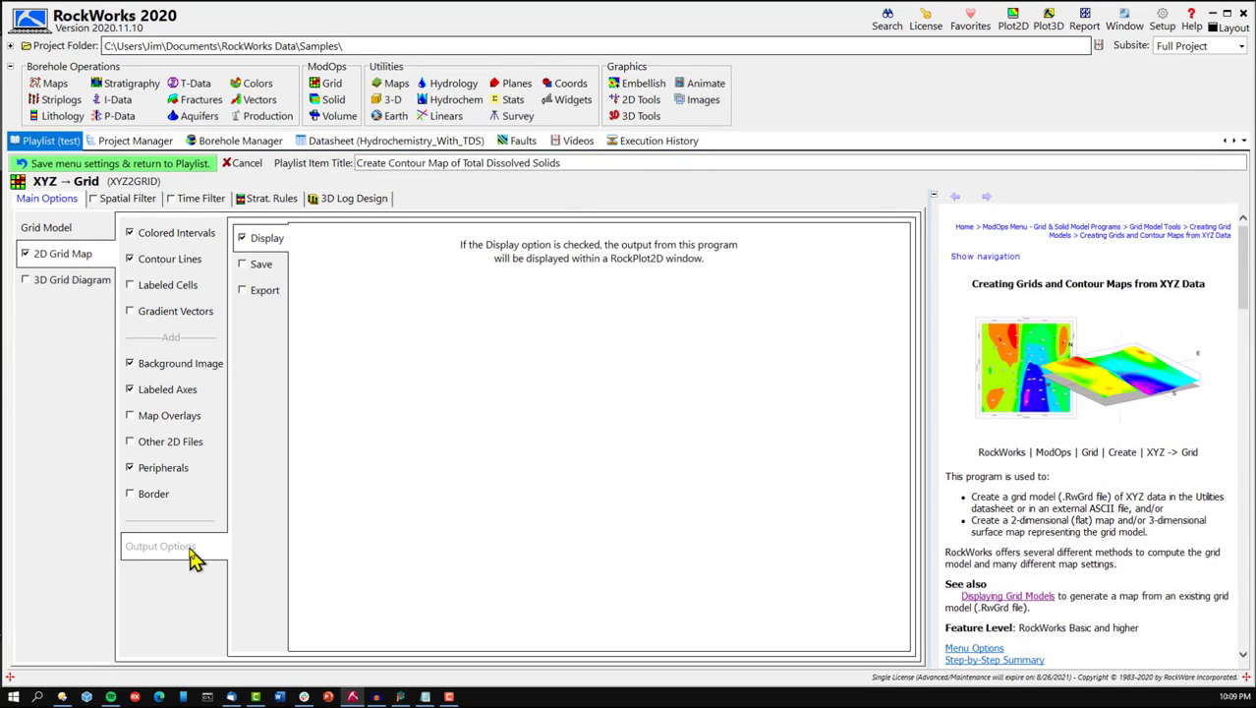
click(261, 272)
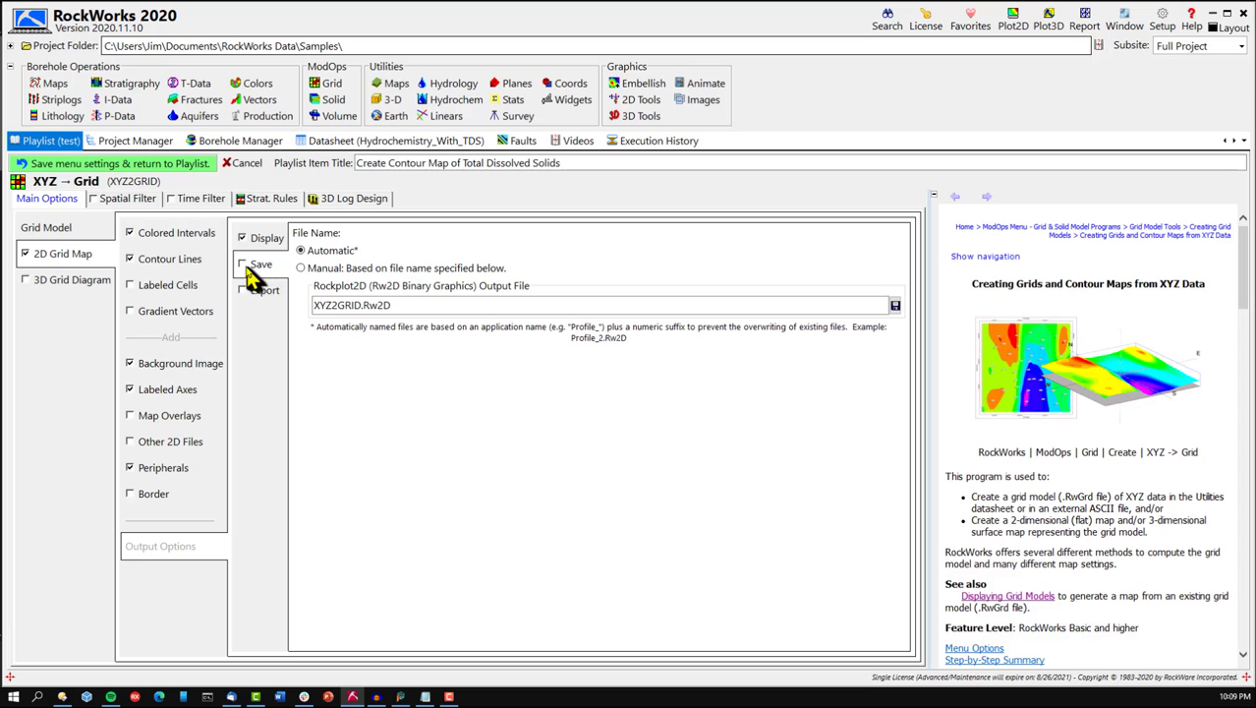
click(301, 267)
click(429, 305)
text(TD)
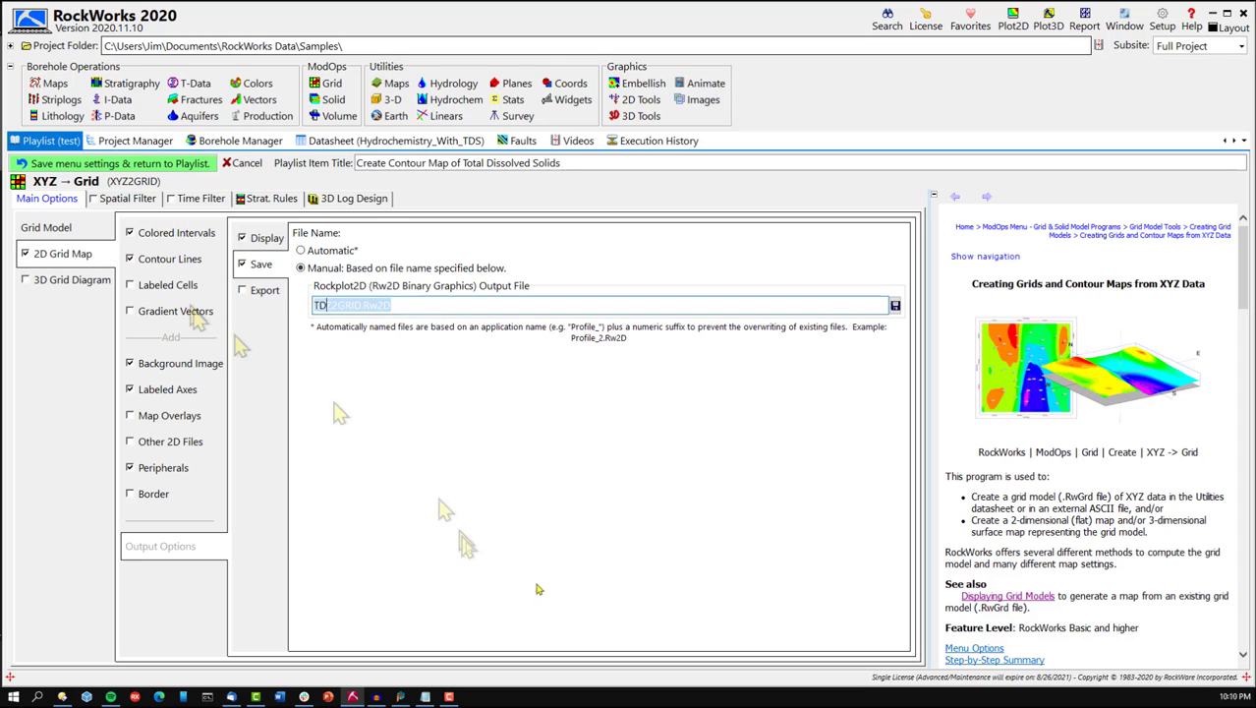
text(S Cont)
Enable PNG export of the contour map with file name TD.
click(257, 289)
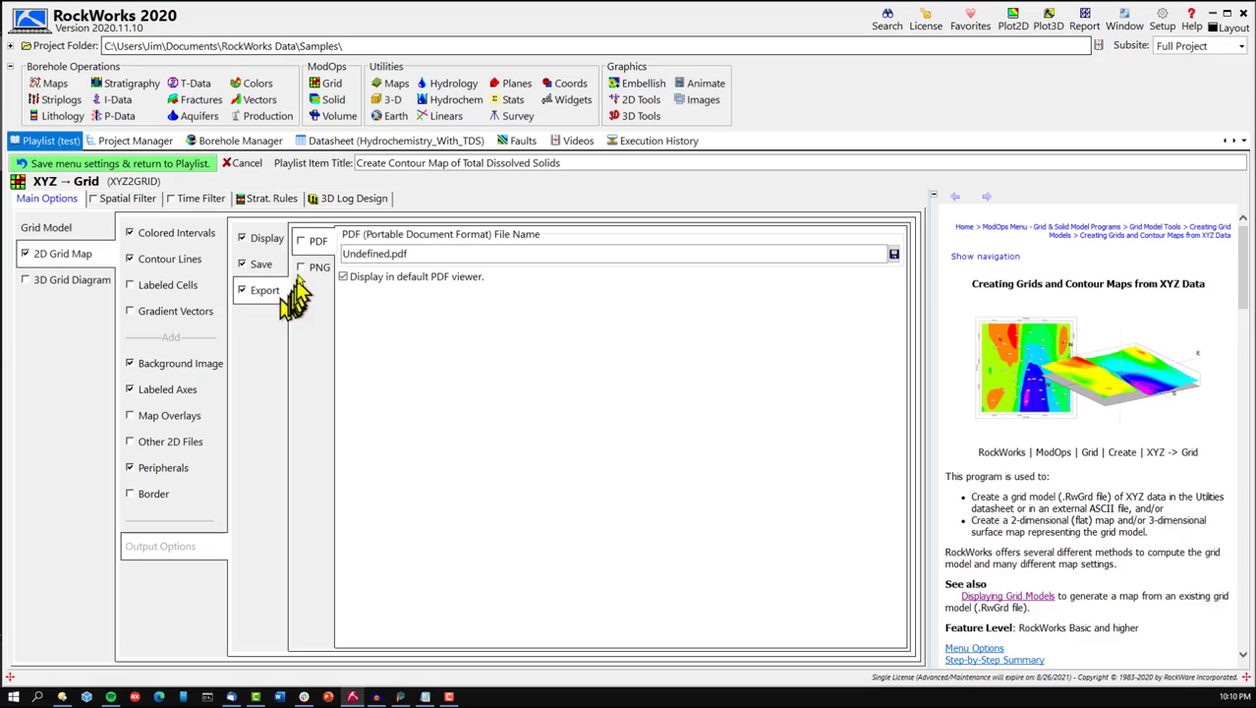
click(317, 266)
text(TD)
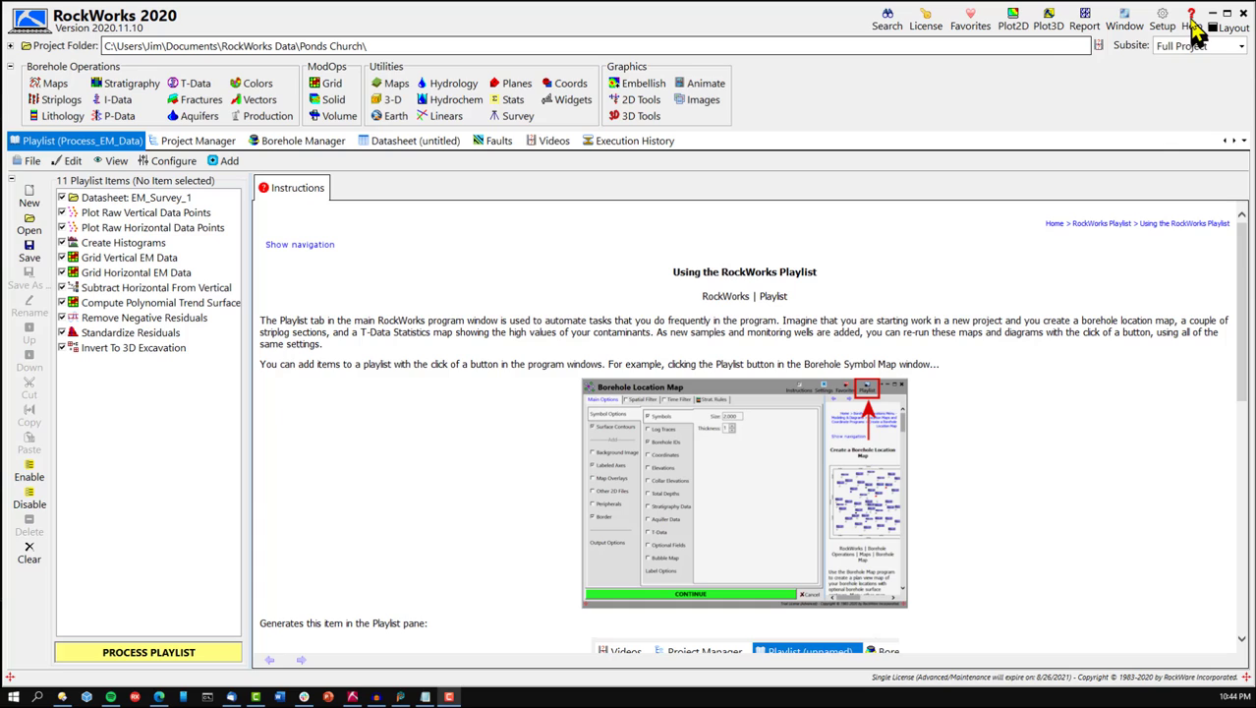
Open the Case Studies page from the Help menu.
click(1193, 24)
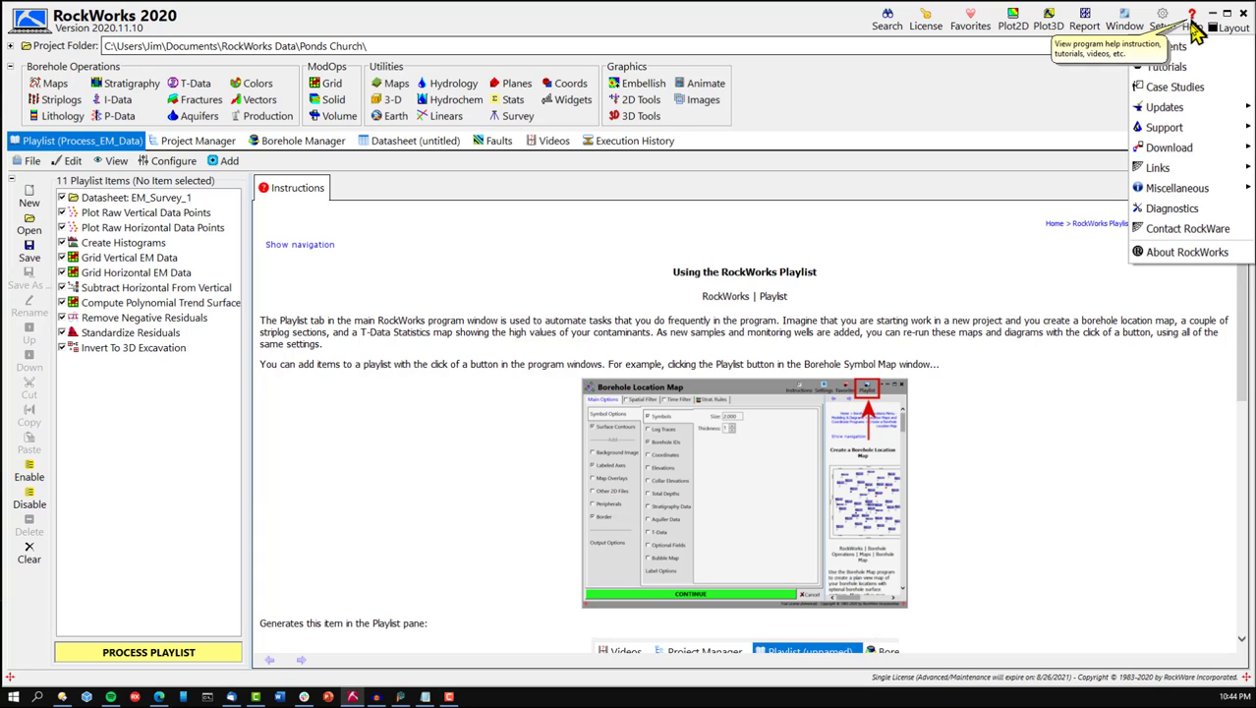
click(1187, 87)
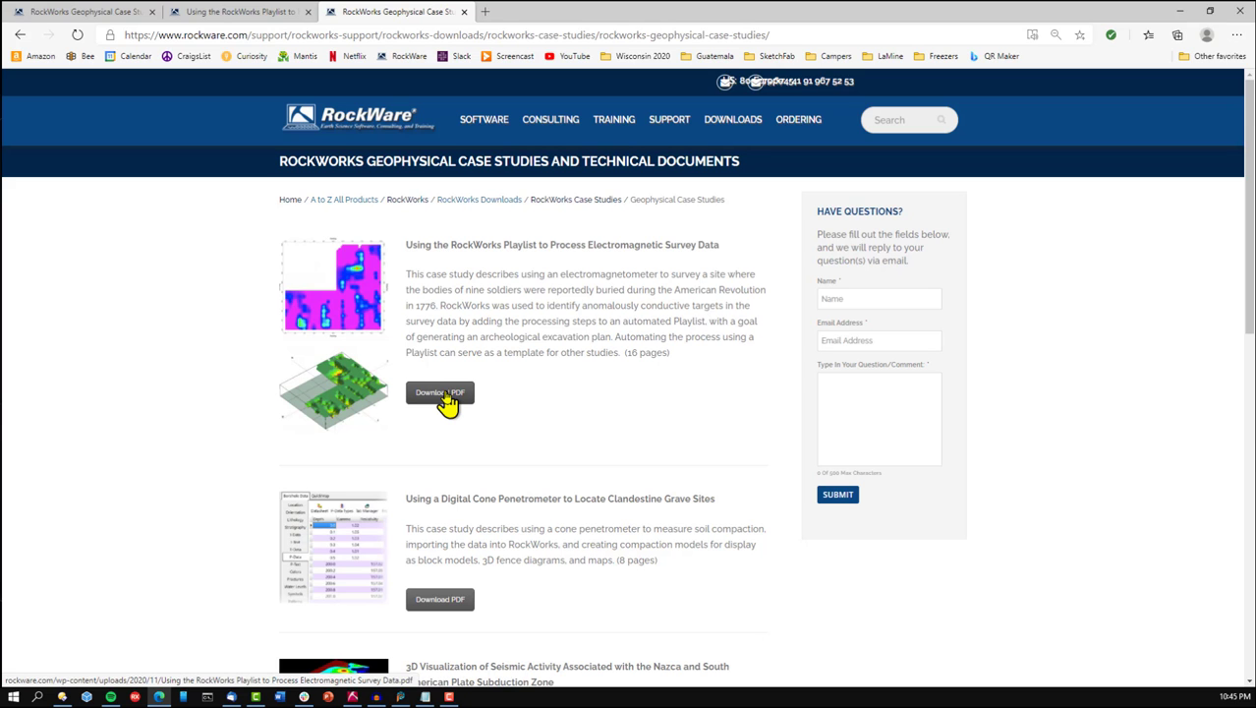
Download the electromagnetic survey case study PDF and read down through its pages.
click(442, 394)
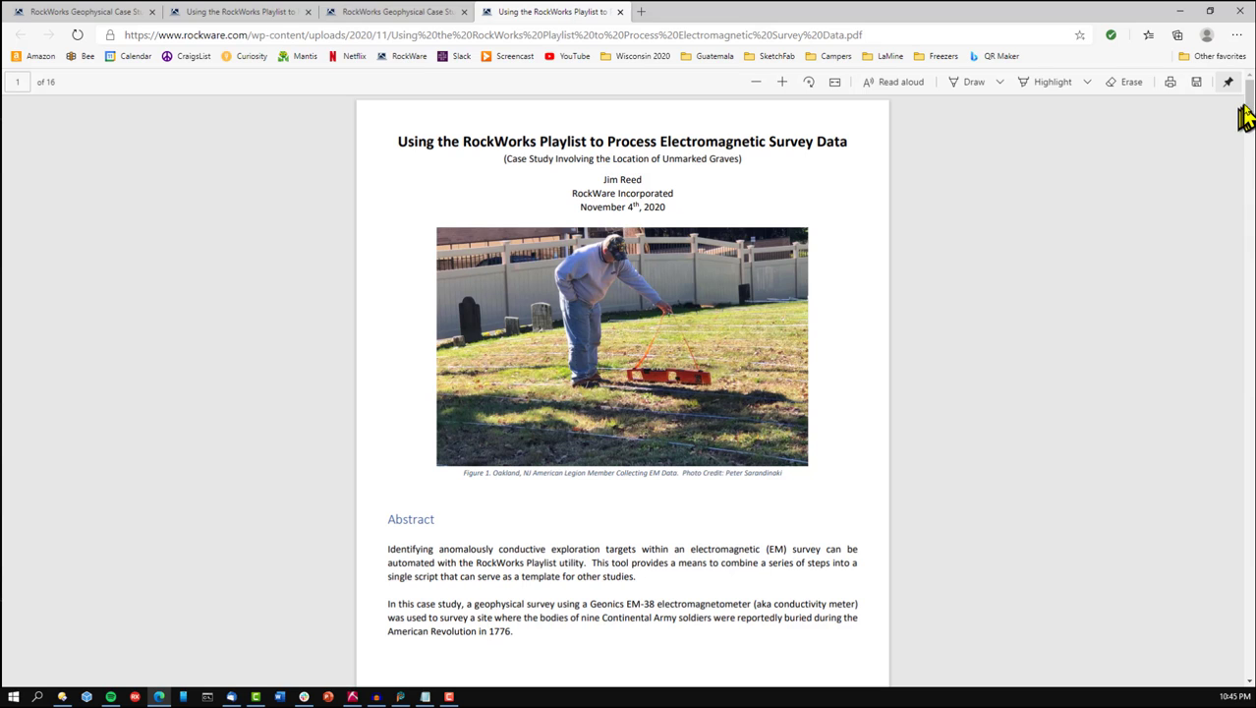
scroll(1248, 110, down, 6)
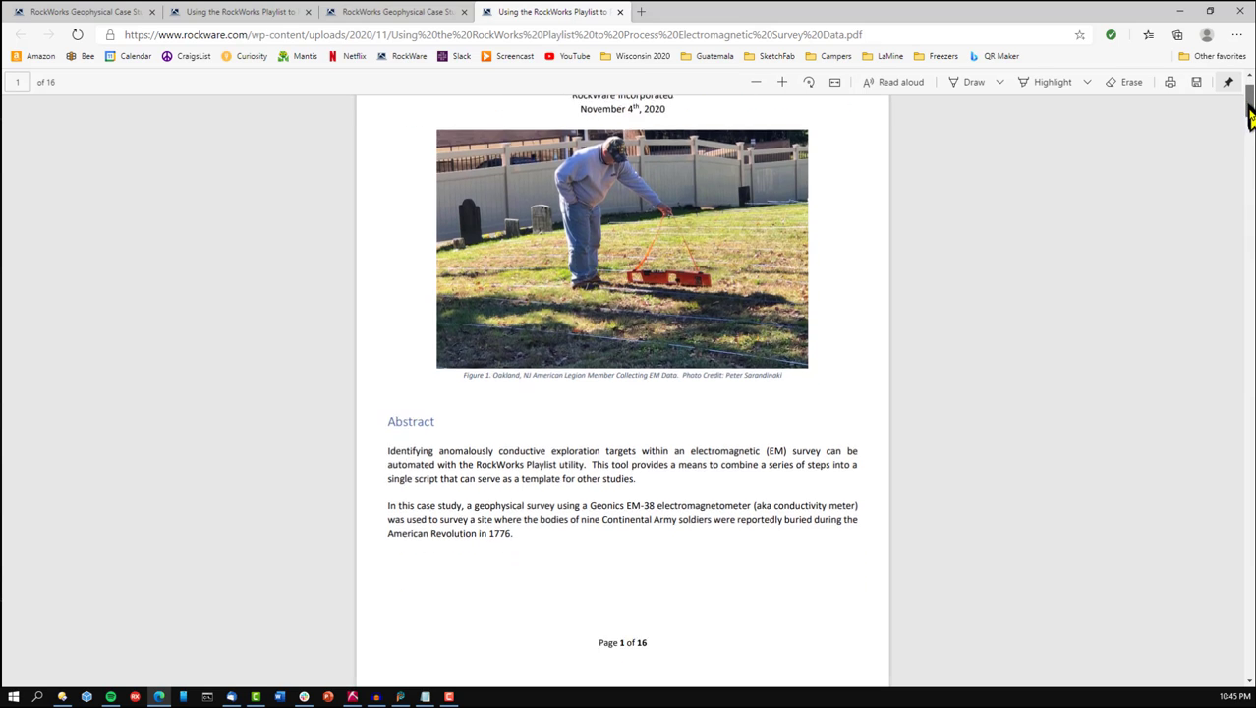
scroll(622, 393, down, 7)
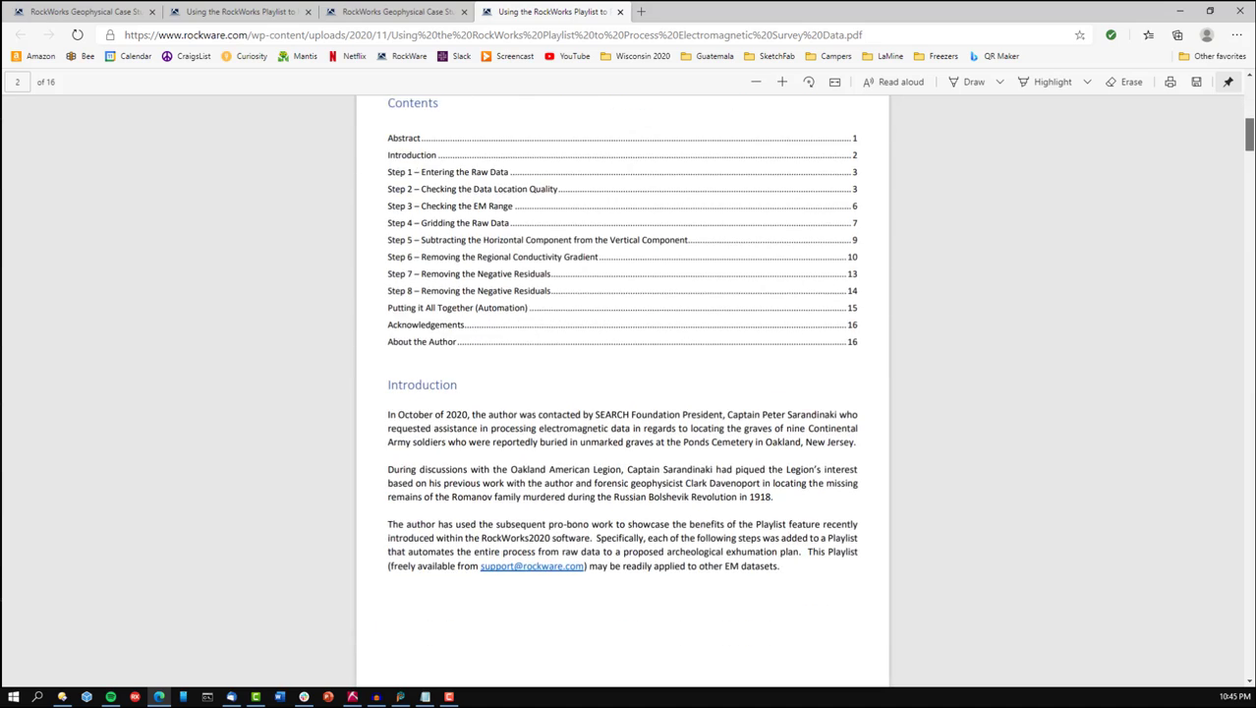
scroll(622, 393, down, 8)
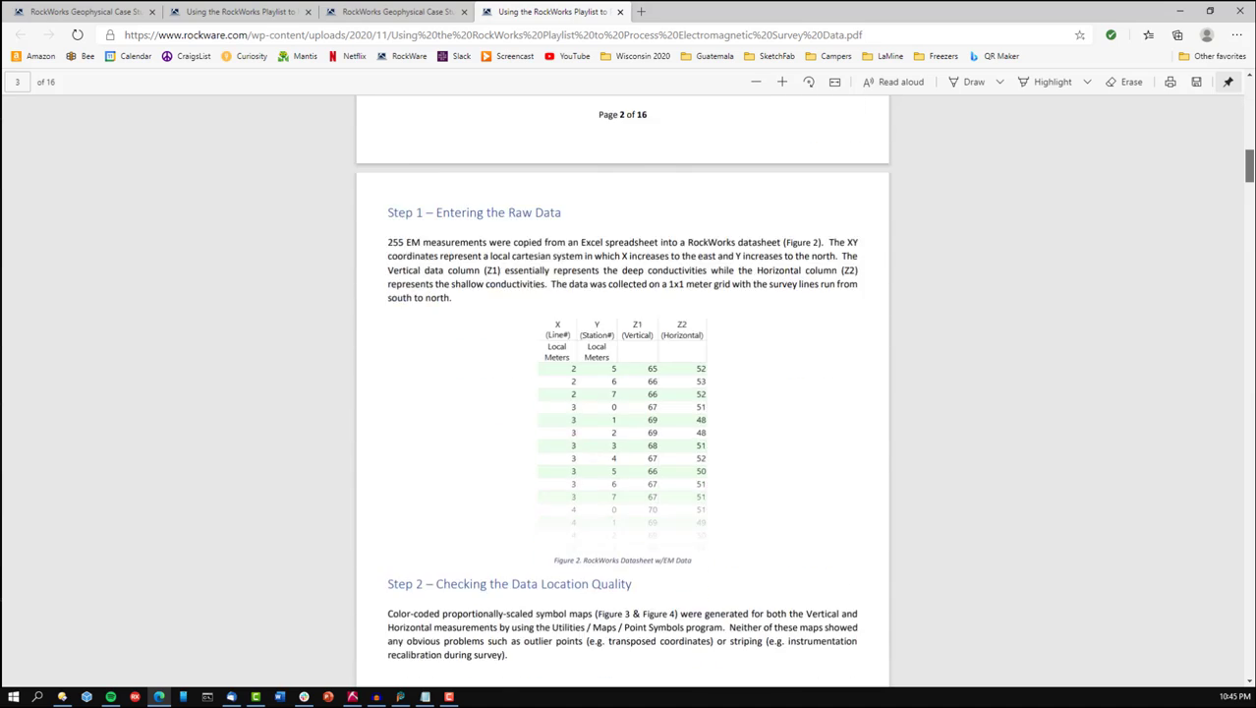
scroll(826, 211, down, 8)
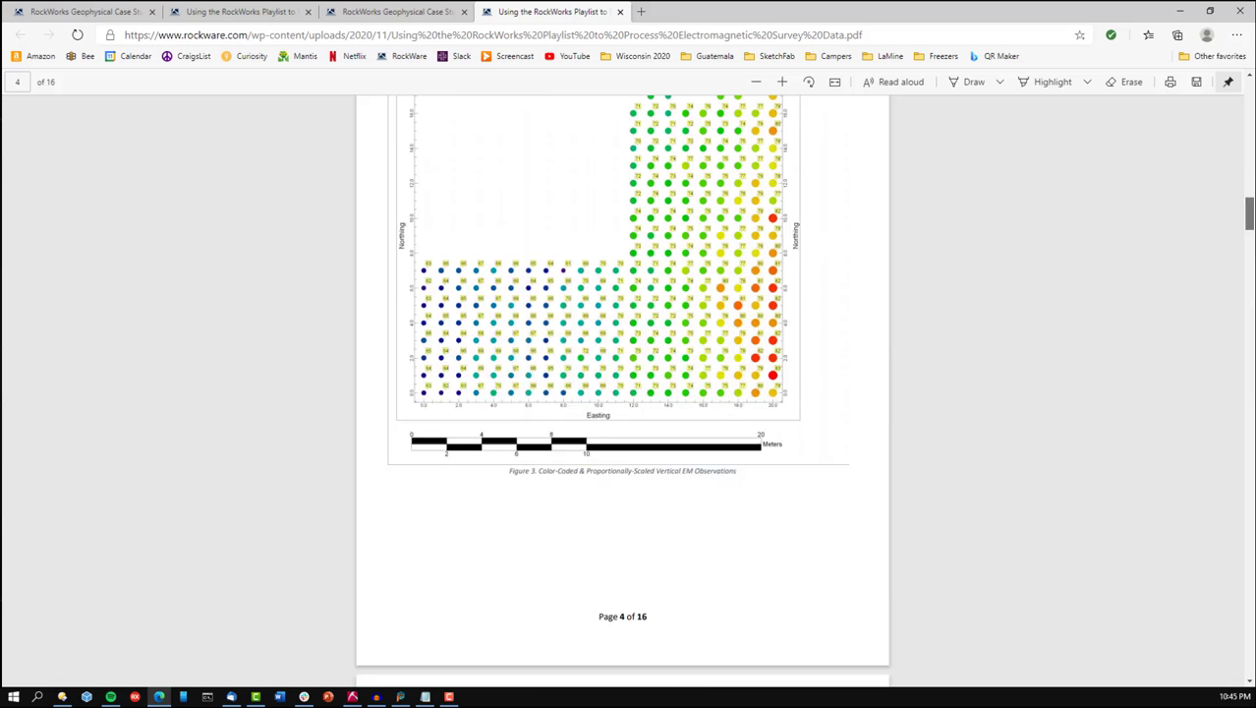
scroll(622, 393, down, 9)
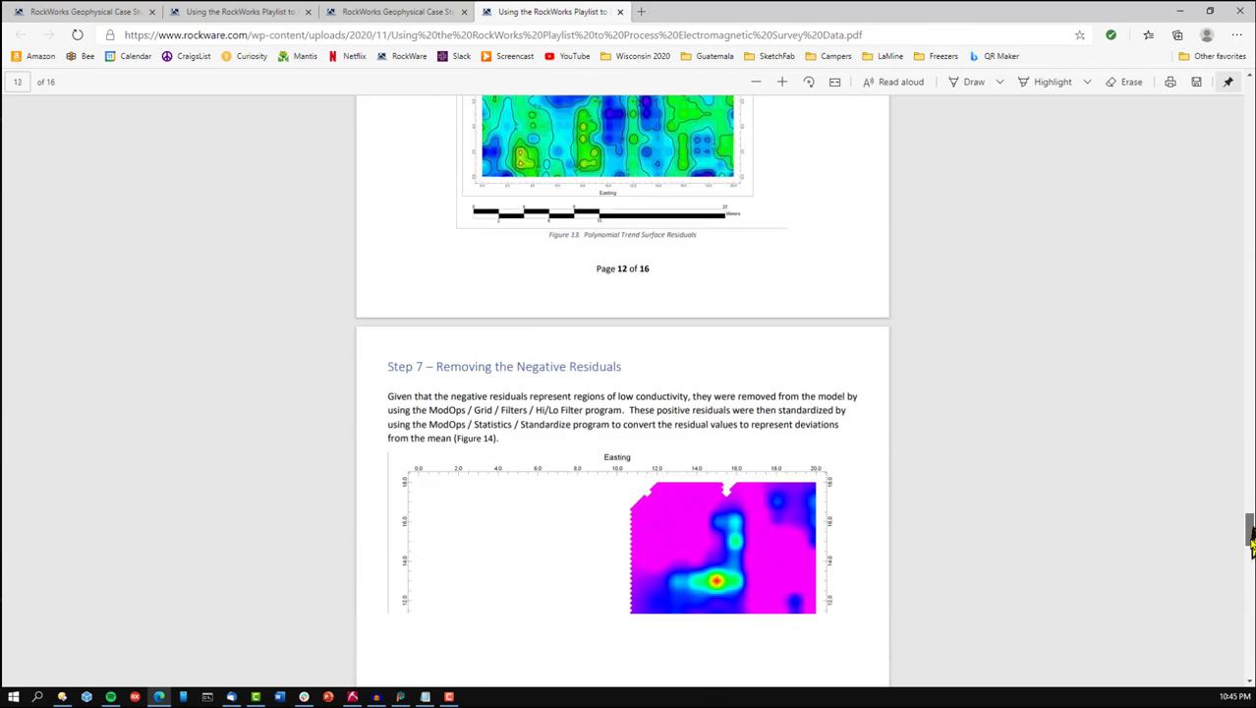
drag(1250, 549, 1250, 635)
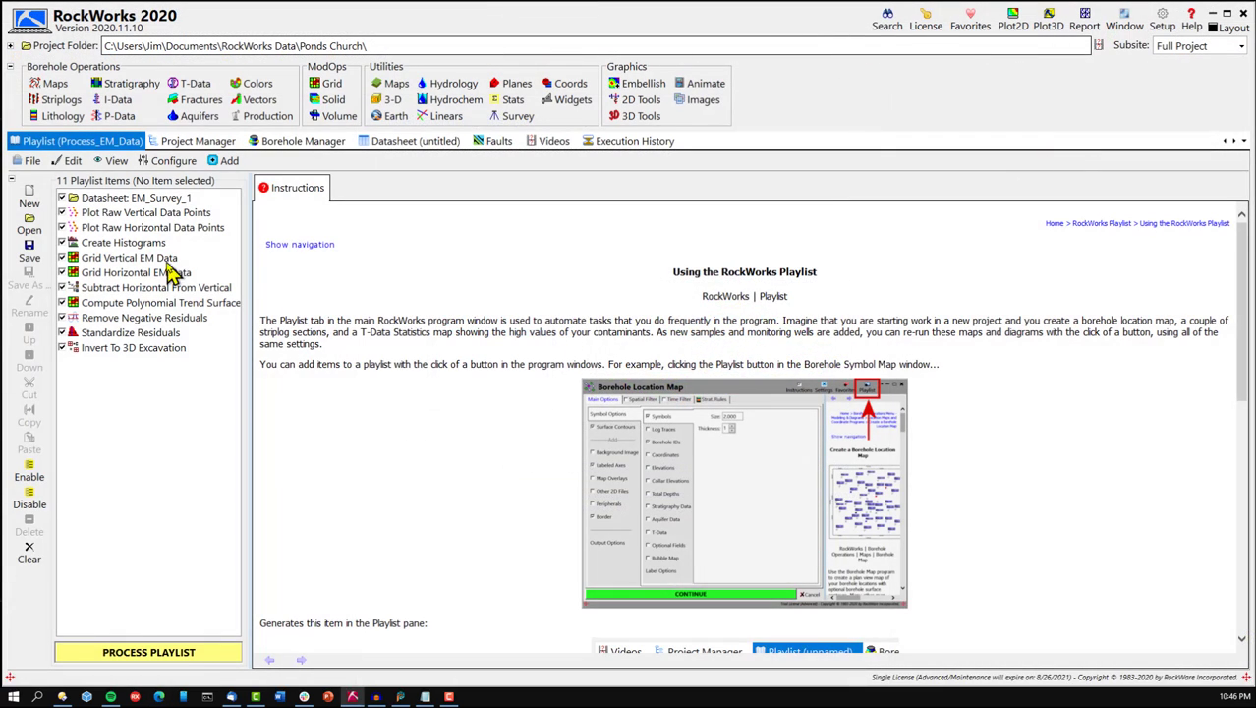
Process all 11 items of the Process_EM_Data playlist in one run.
click(193, 655)
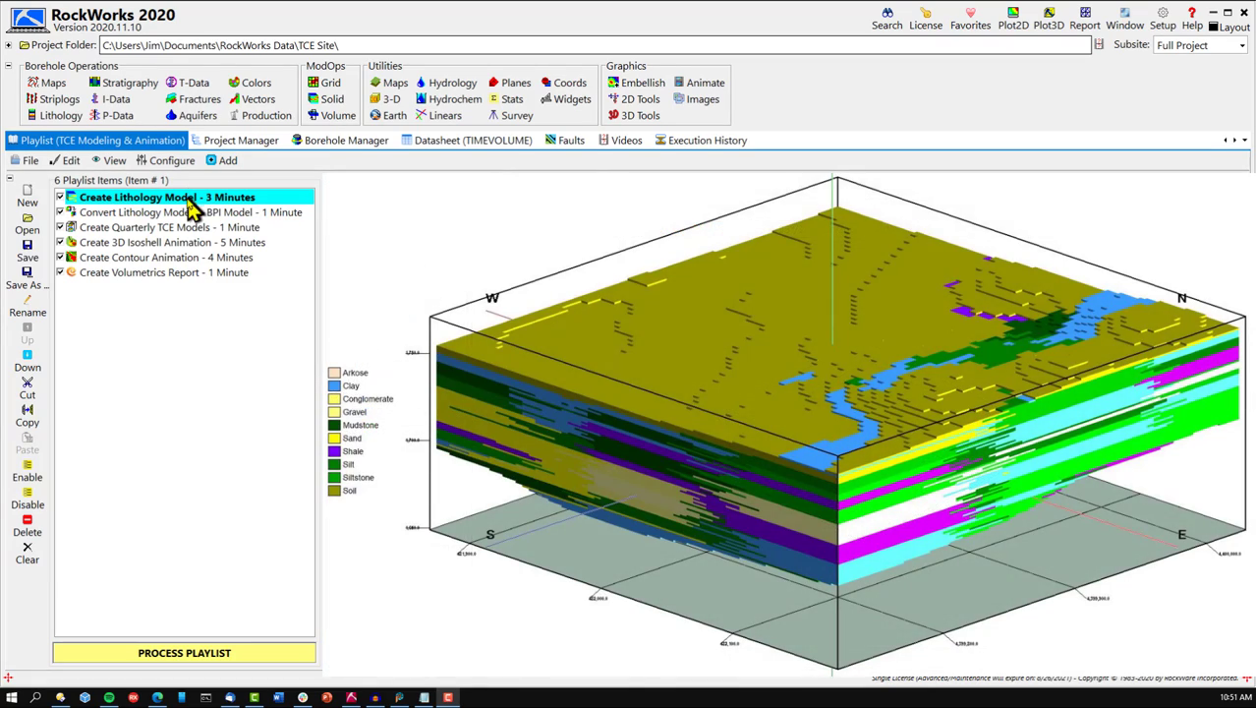
Preview the BPI model, quarterly TCE animation, isoshell animation, contour animation and volumetrics report in turn.
click(185, 214)
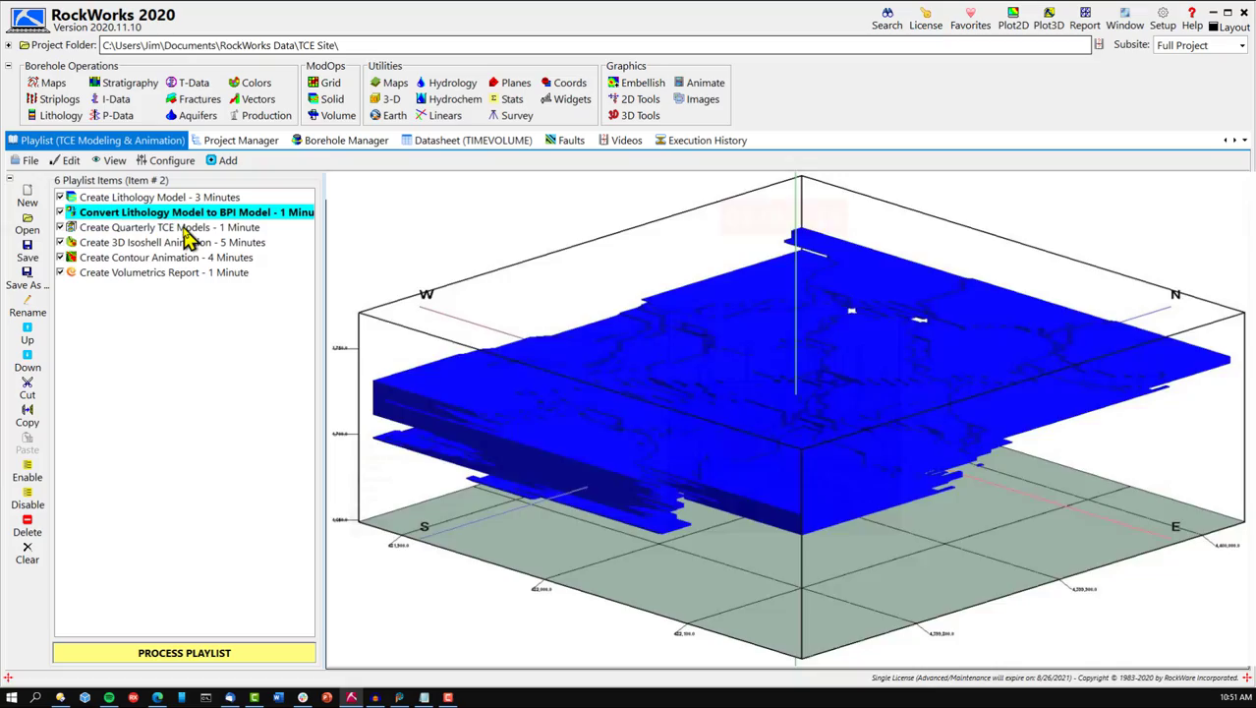
click(182, 229)
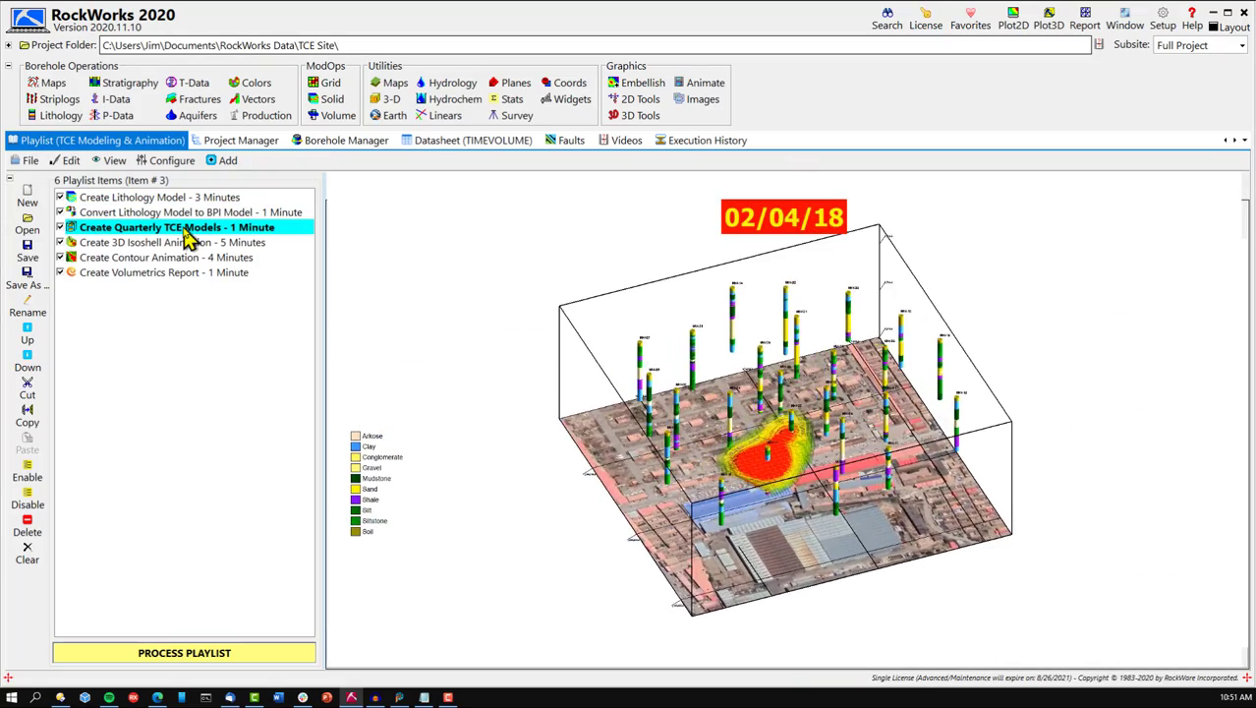
click(183, 243)
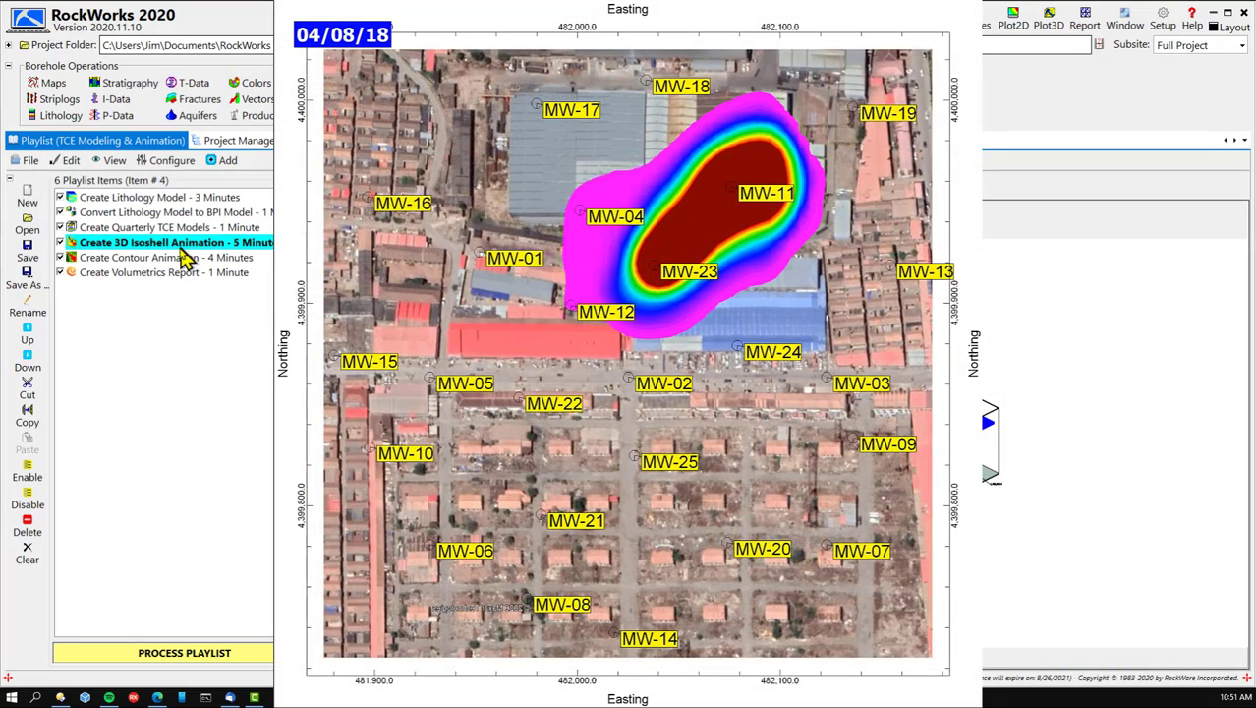
click(183, 258)
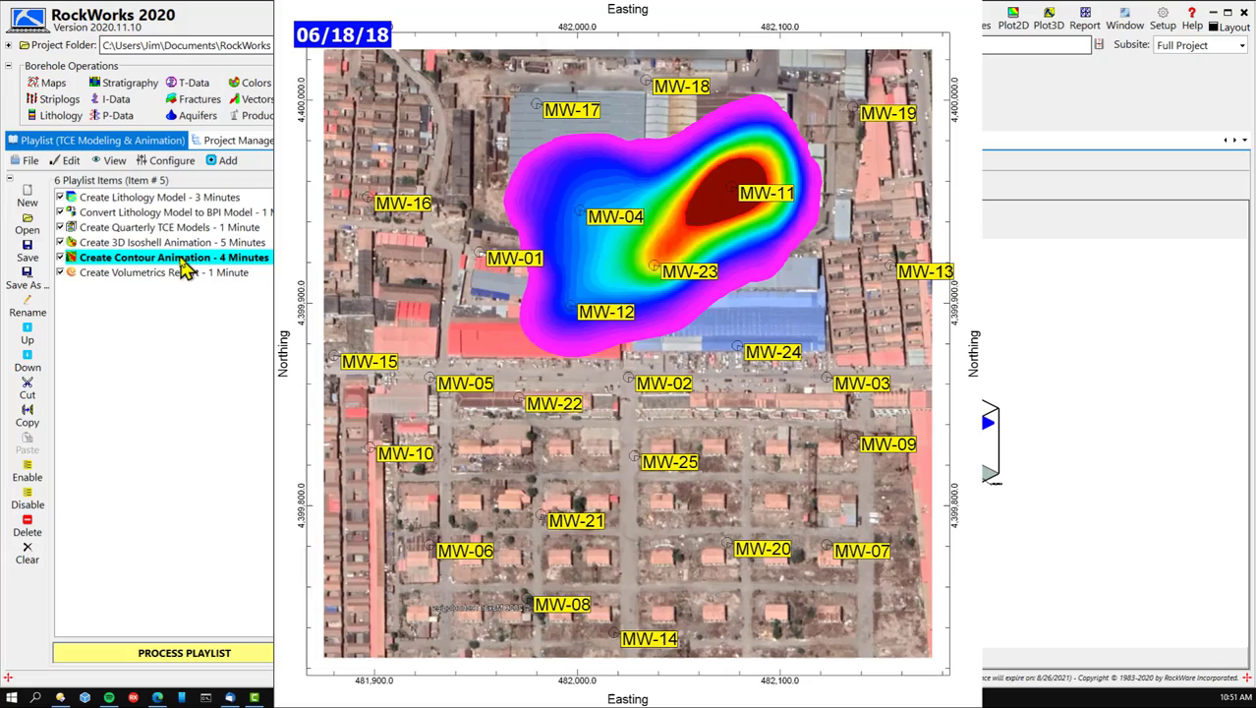
click(184, 272)
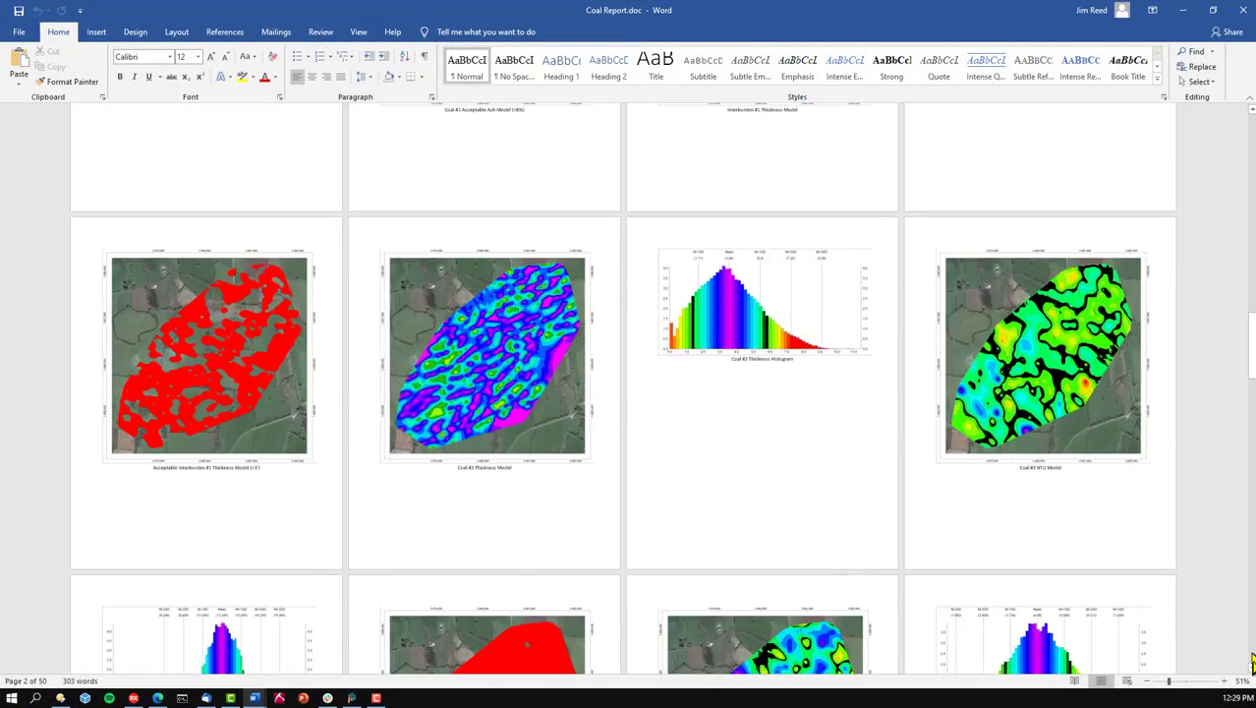
Scroll down through the coal report's maps and histograms.
scroll(1252, 664, down, 6)
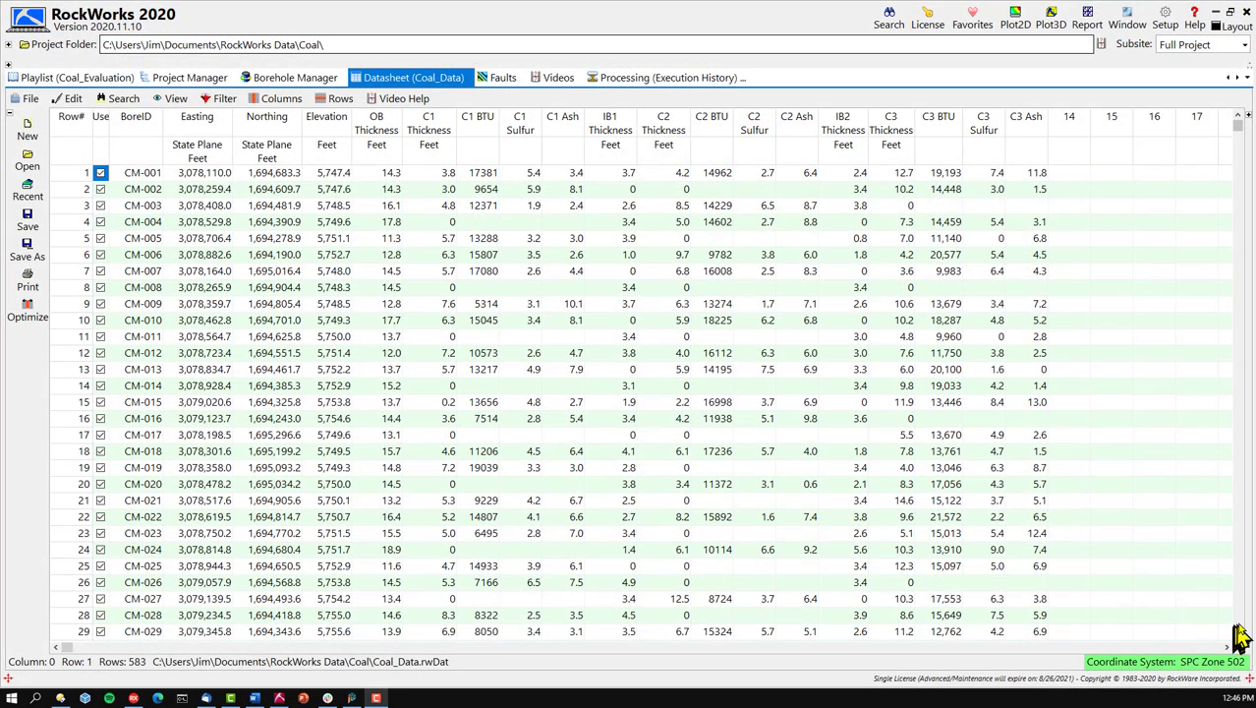
Scroll to row 359 and change borehole CM-359's Easting to 3,080,801.5.
scroll(1244, 634, down, 20)
scroll(1244, 634, down, 20)
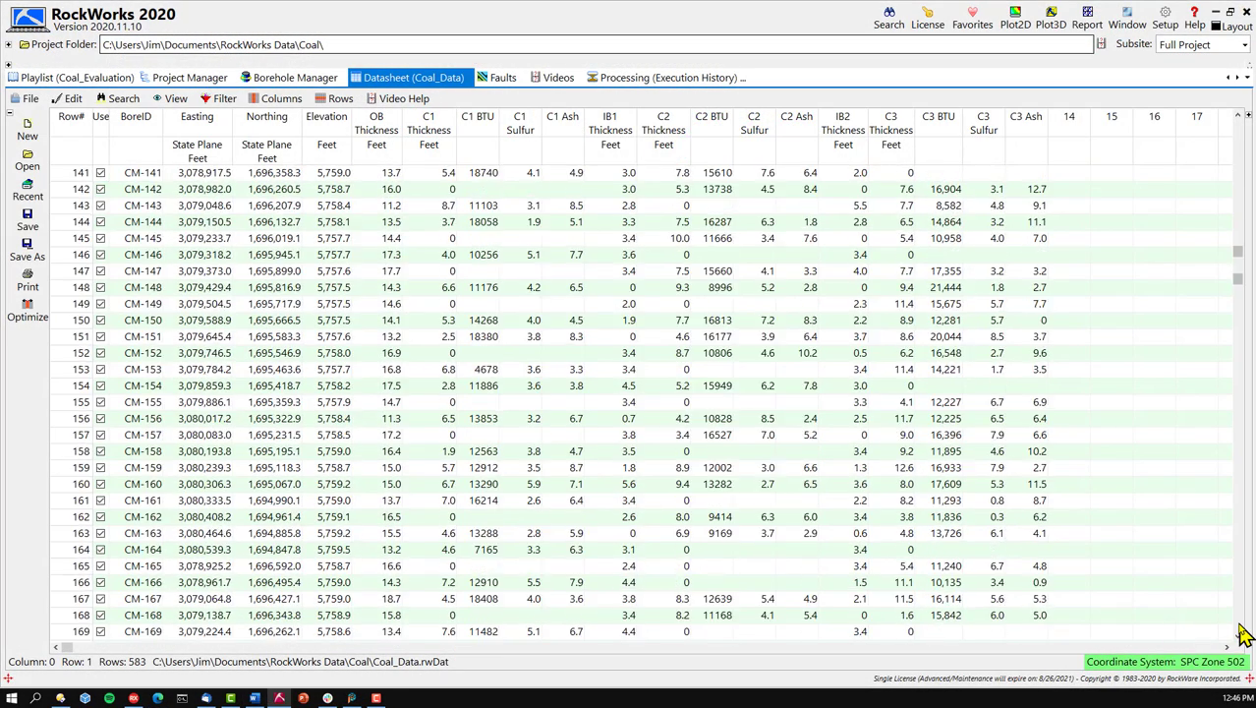
scroll(1240, 634, down, 20)
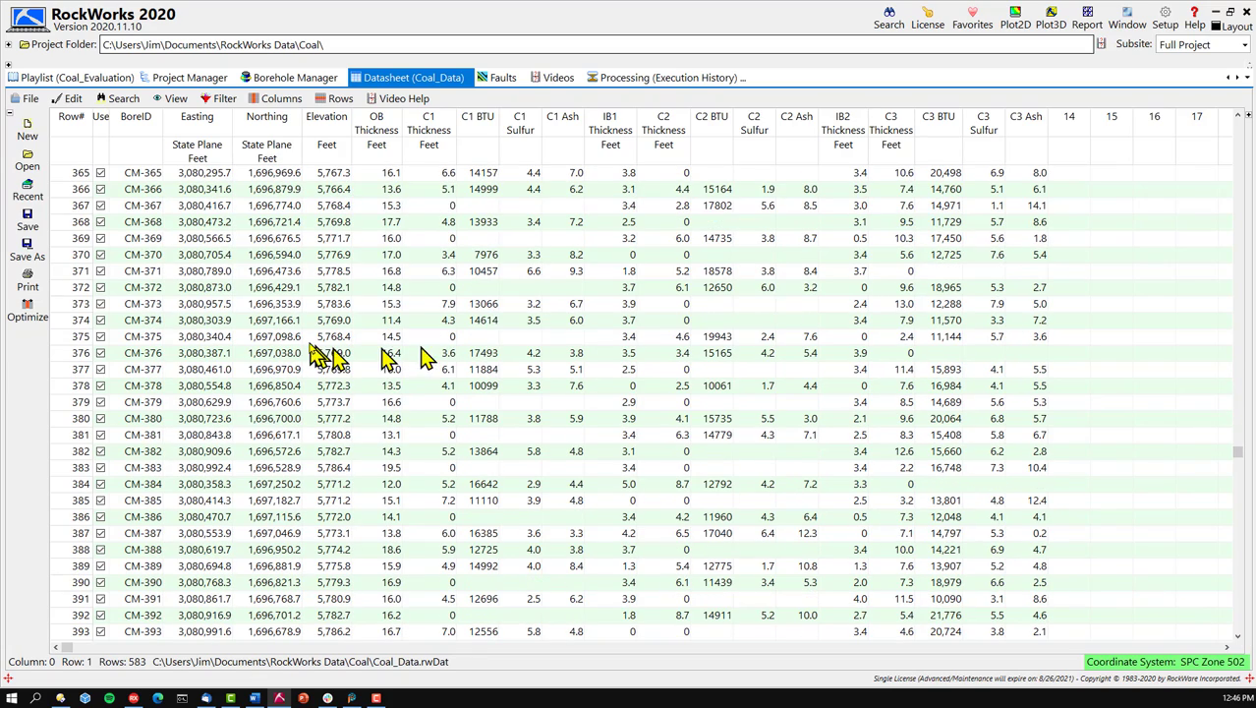
drag(226, 354, 224, 362)
click(223, 357)
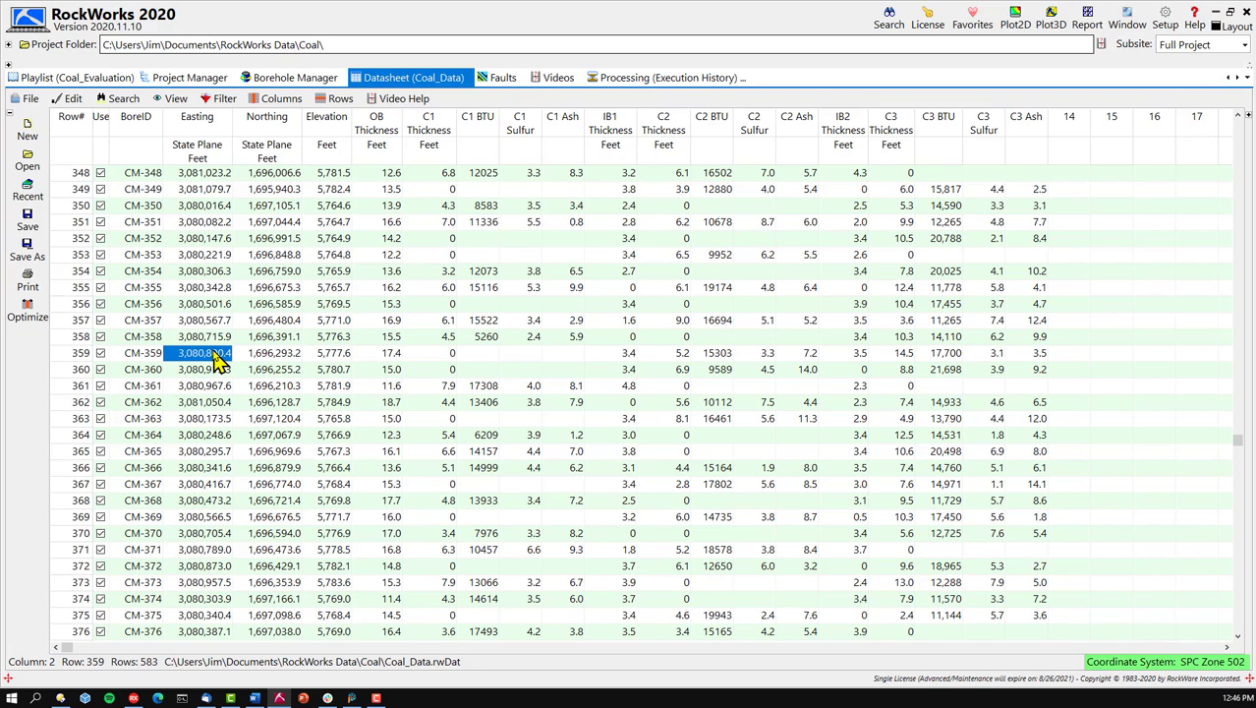
click(212, 352)
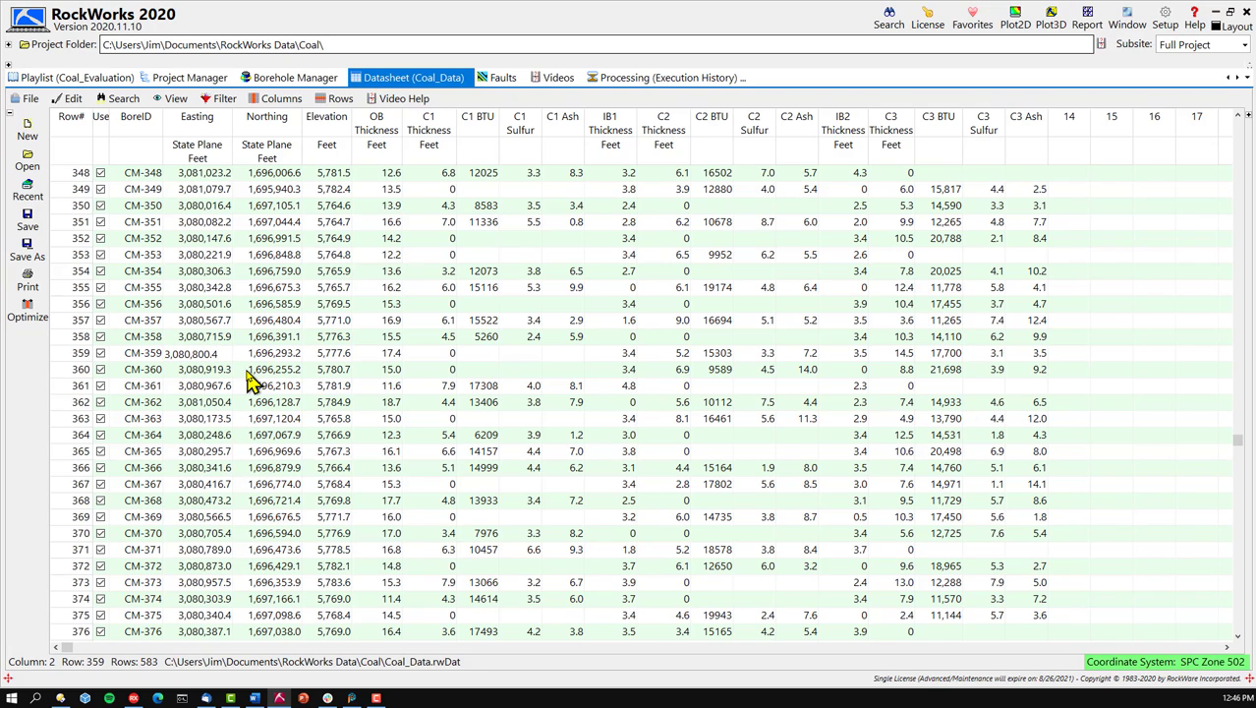
key(BackSpace)
key(BackSpace)
key(BackSpace)
text(1.5)
Change borehole CM-359's Northing to 1,696,294.3.
click(295, 356)
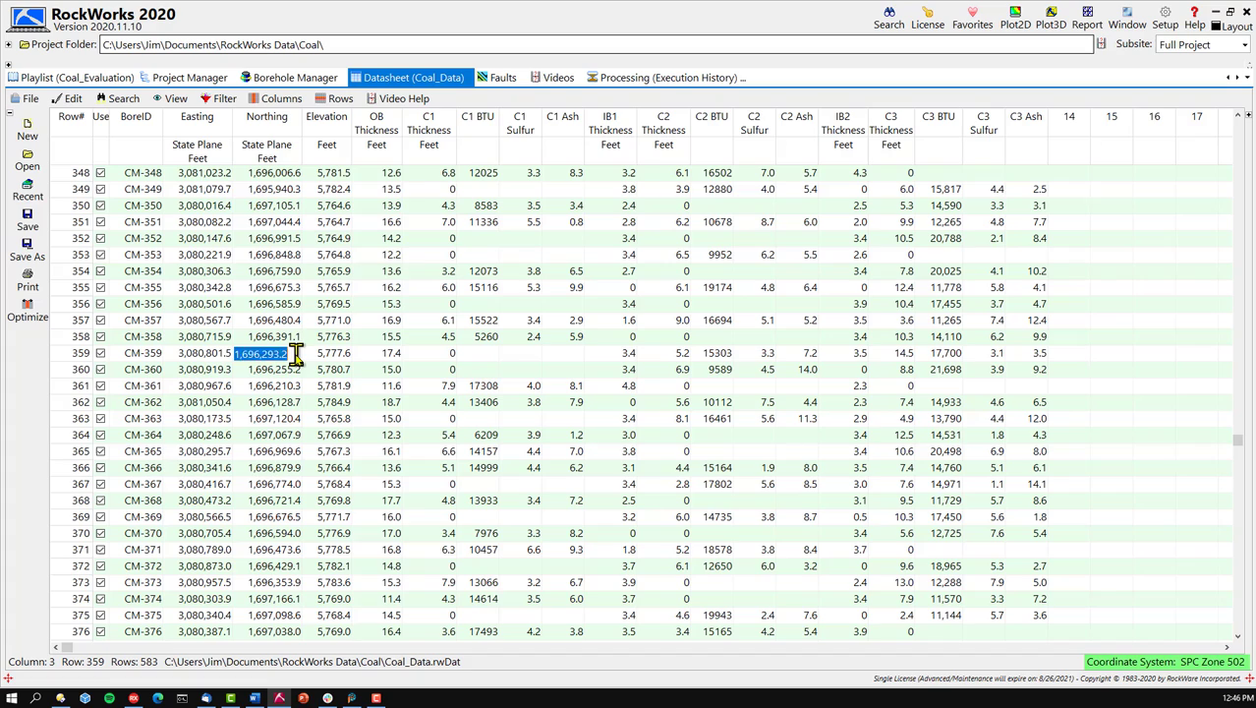
click(295, 356)
key(BackSpace)
key(BackSpace)
key(BackSpace)
text(4.3)
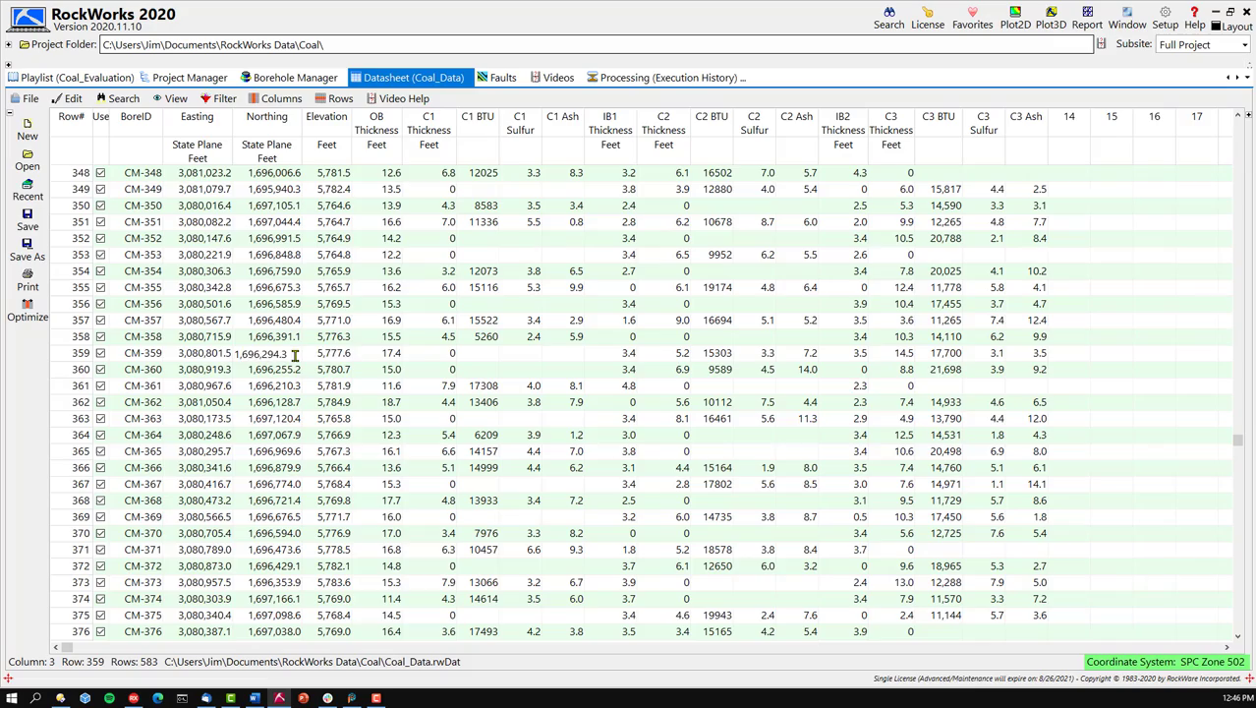
key(Tab)
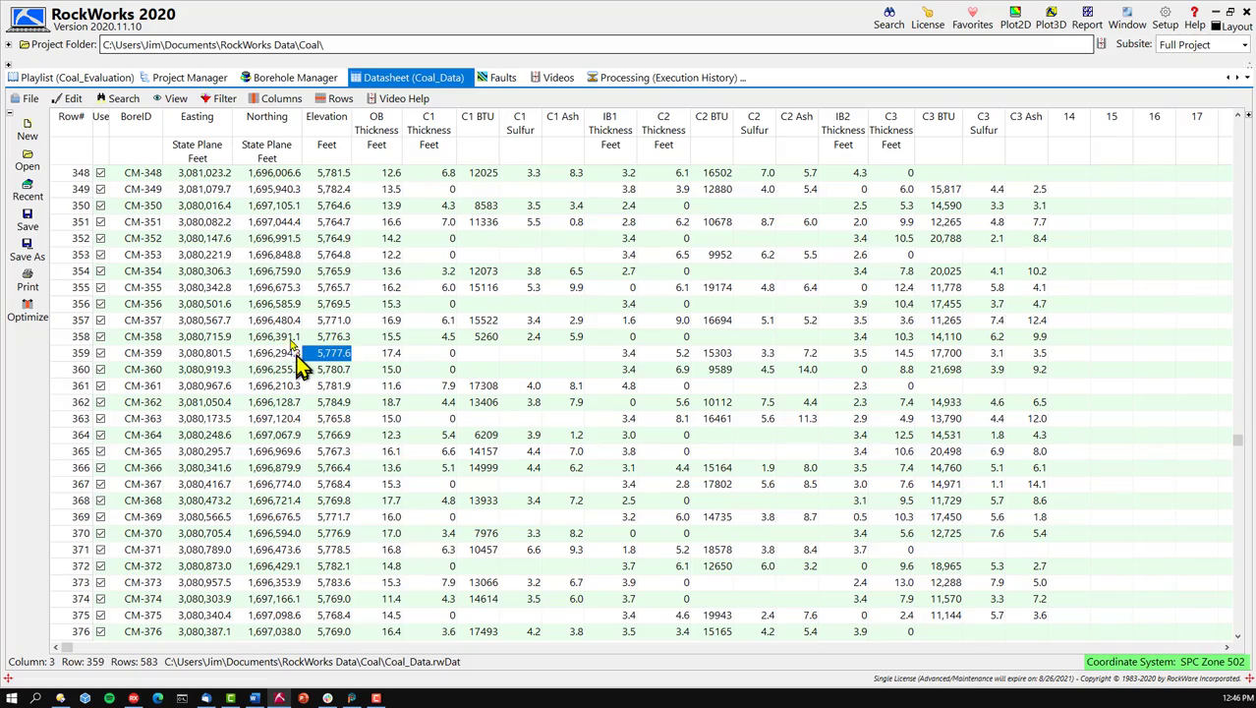
Switch to the 65-item Coal_Evaluation playlist.
click(73, 78)
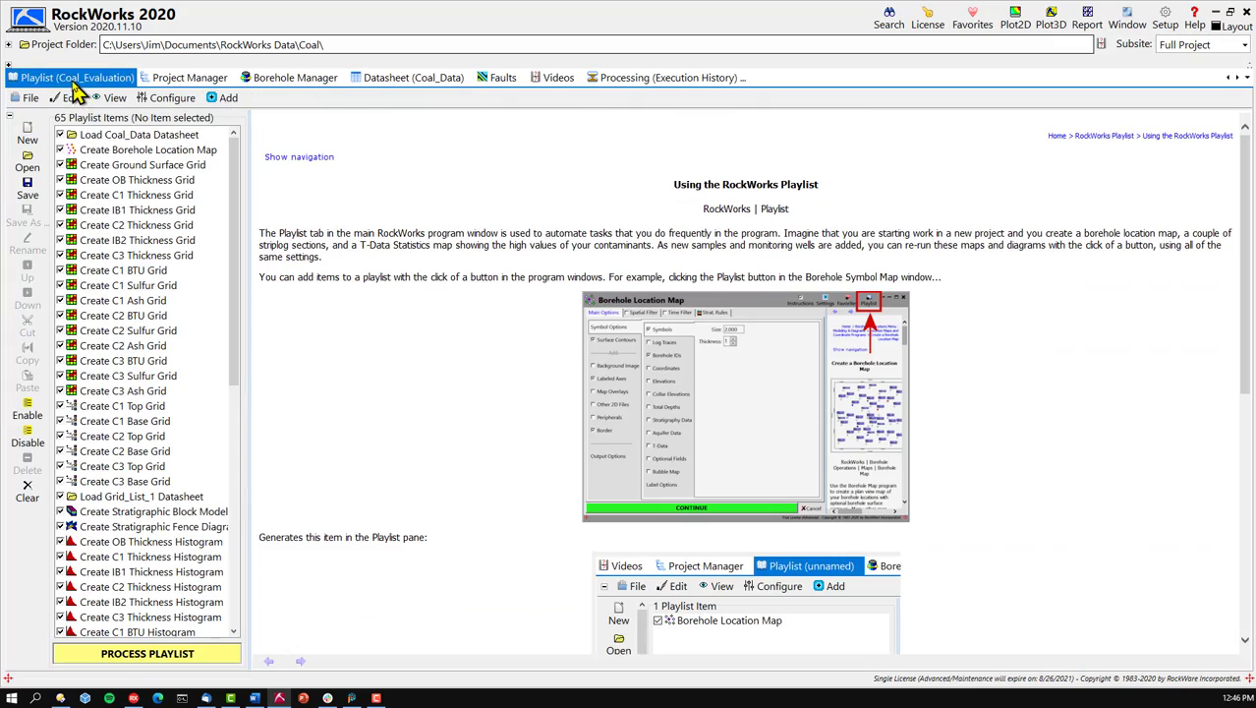